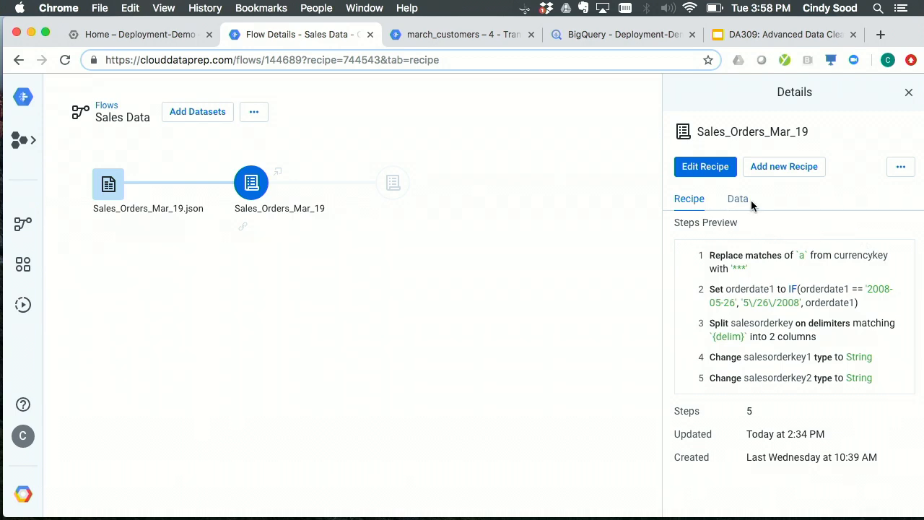
- Open the Sales_Orders_Mar_19 recipe for editing and look over the columns of its sample data
click(724, 171)
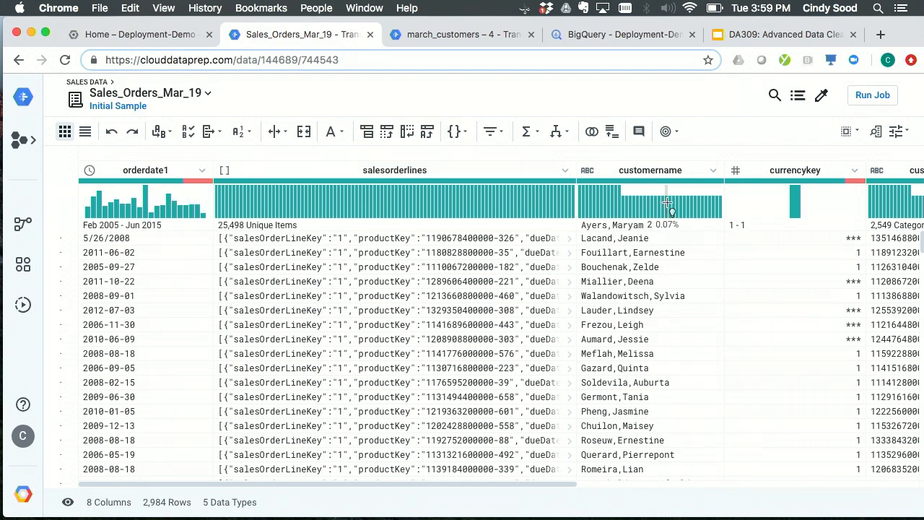
scroll(607, 203, right, 3)
scroll(667, 203, right, 5)
scroll(666, 202, left, 4)
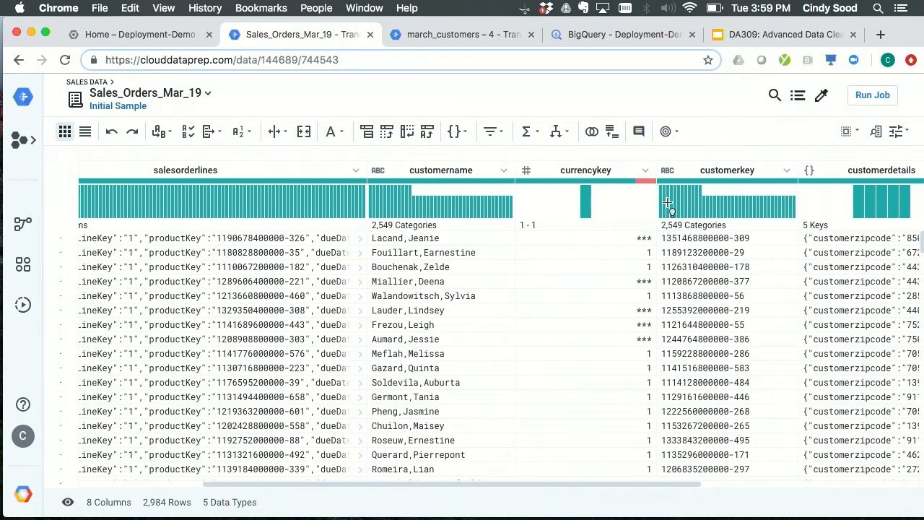
scroll(599, 200, left, 4)
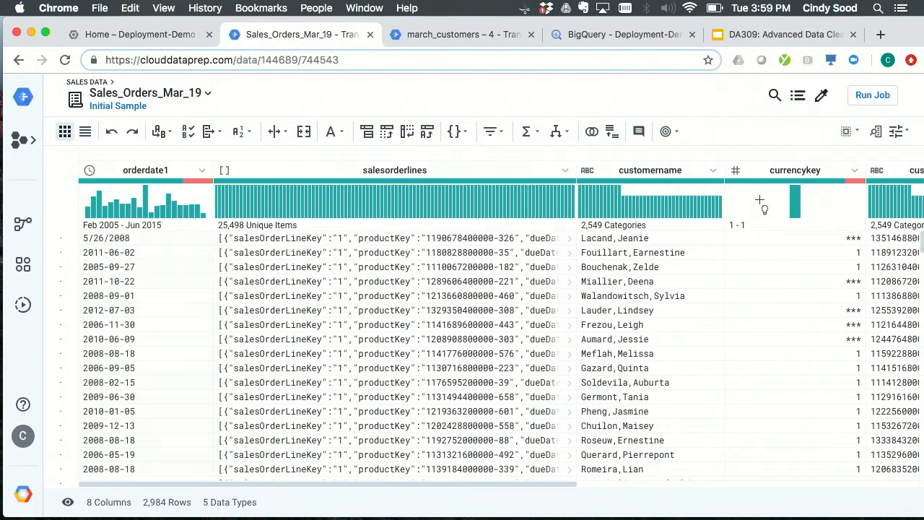
- Add a recipe step that sets the mismatched values in the currencykey column to 0
mouse_move(767, 181)
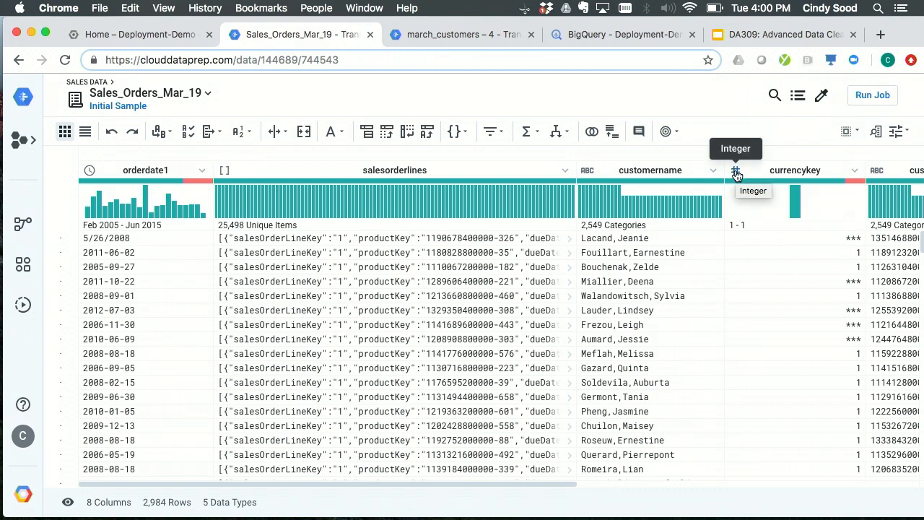
click(854, 188)
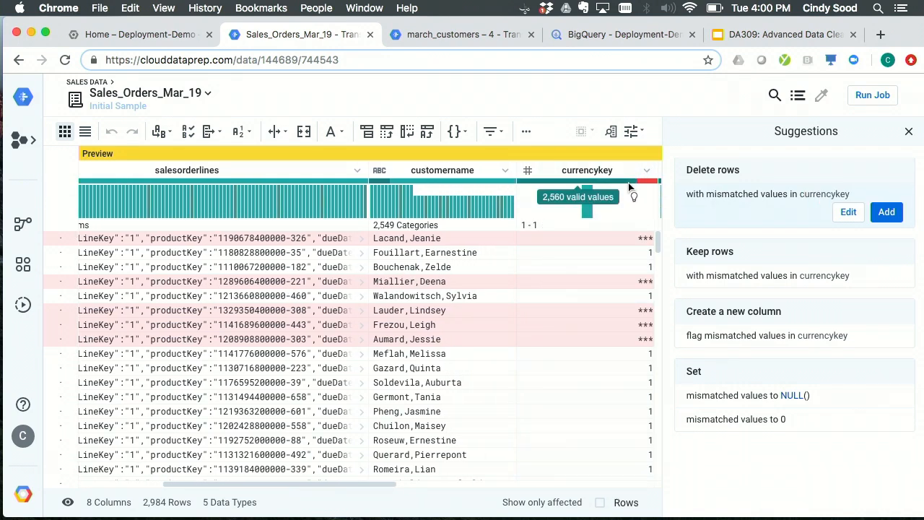
scroll(537, 226, right, 3)
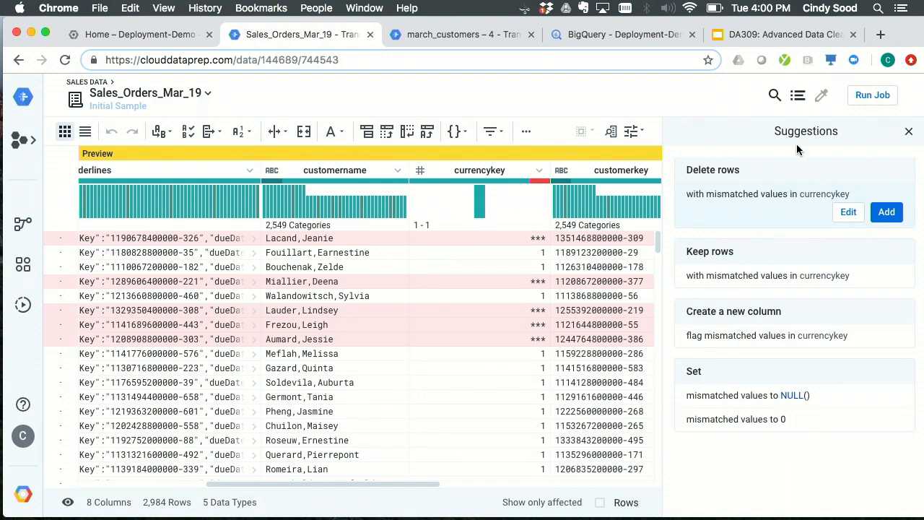
scroll(477, 267, right, 1)
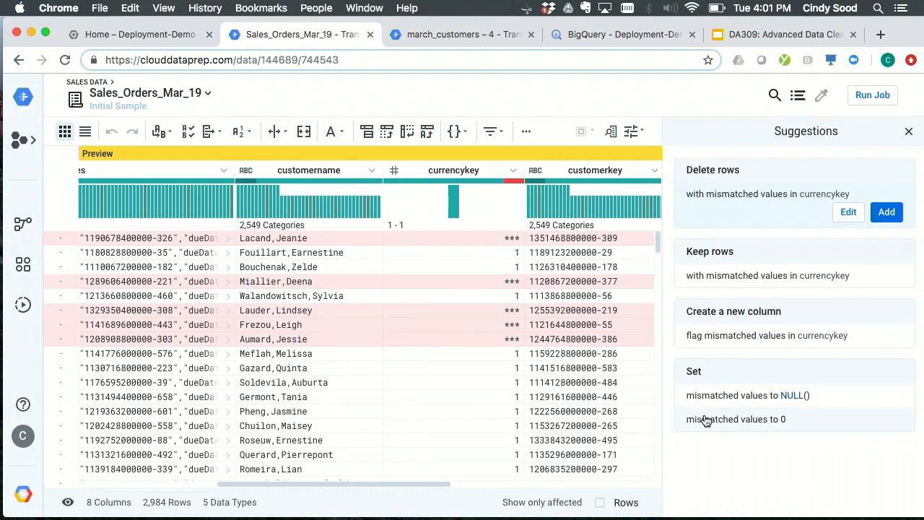
mouse_move(702, 426)
click(776, 424)
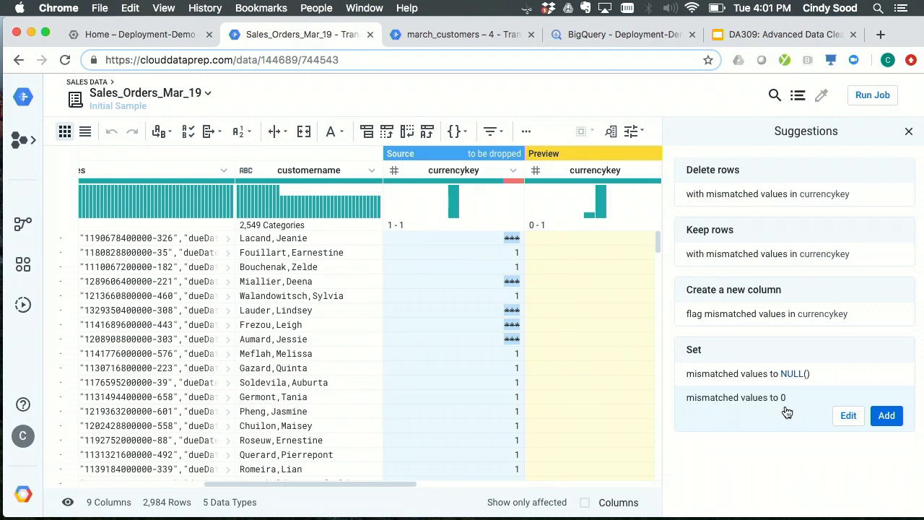
scroll(549, 389, right, 3)
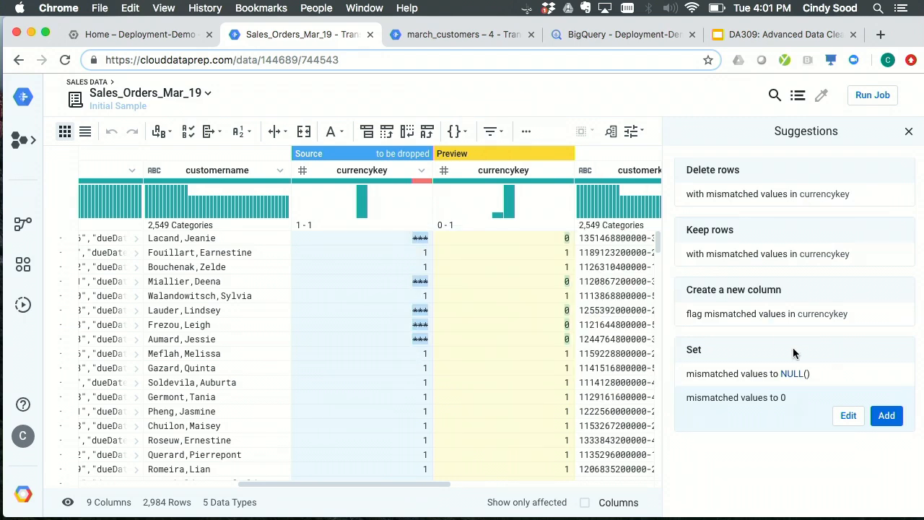
click(900, 415)
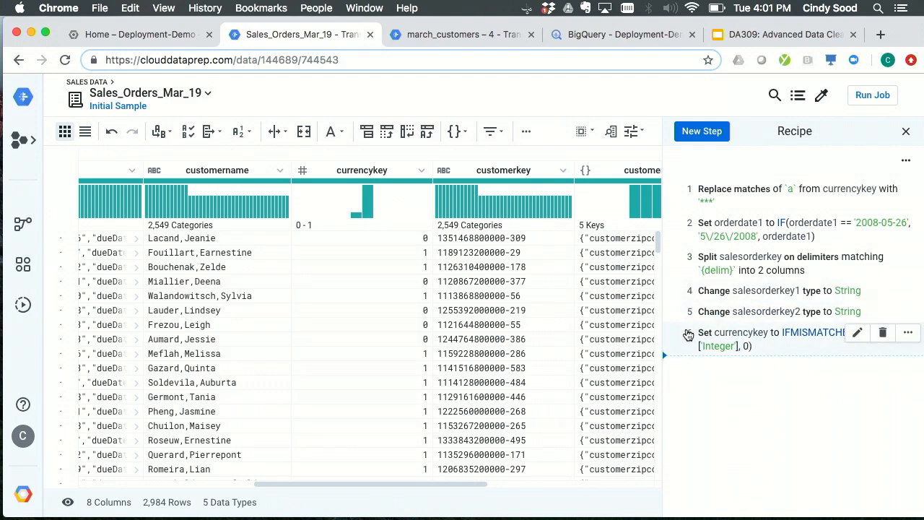
- Add a recipe step that splits the customername column into two columns at the comma
scroll(374, 347, left, 2)
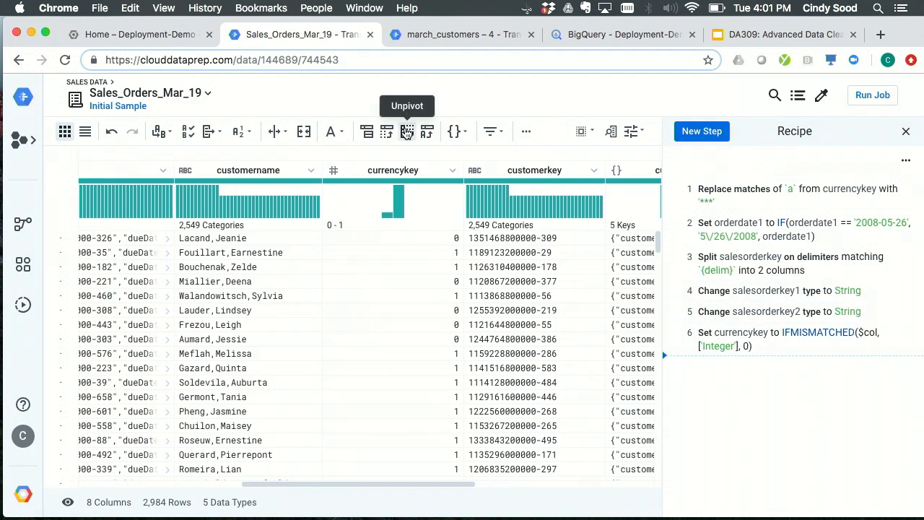
mouse_move(400, 209)
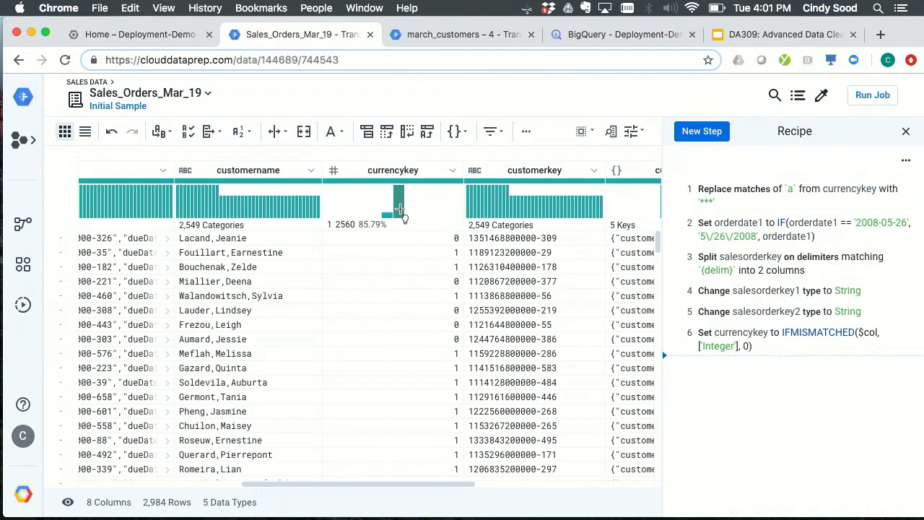
scroll(400, 210, left, 4)
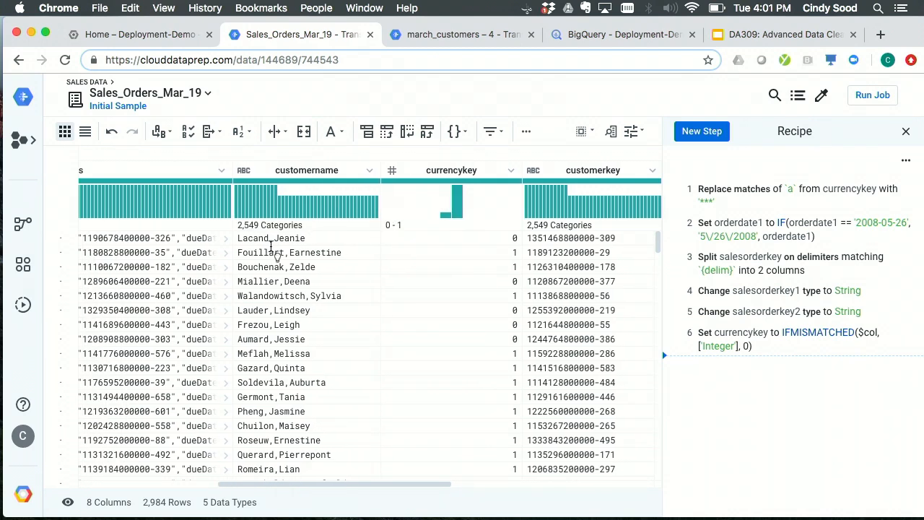
double_click(271, 239)
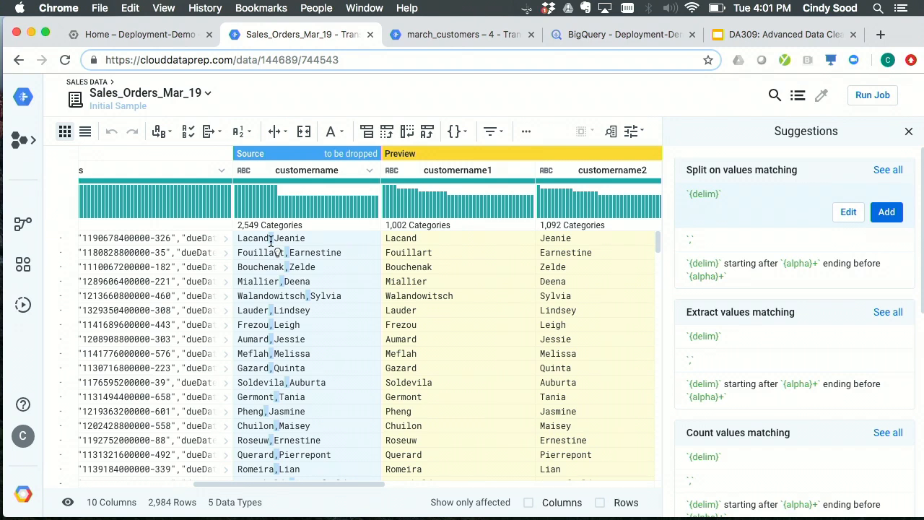
scroll(381, 270, right, 3)
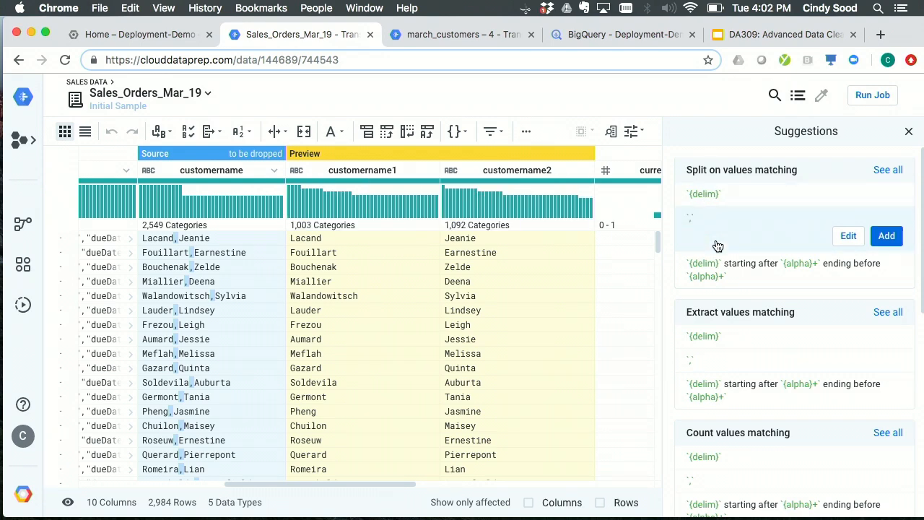
scroll(515, 279, down, 5)
scroll(515, 277, up, 5)
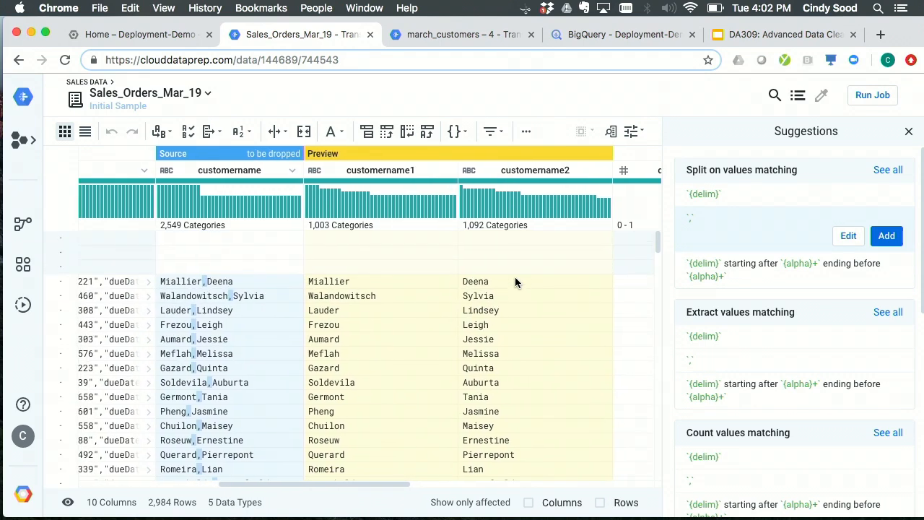
click(885, 242)
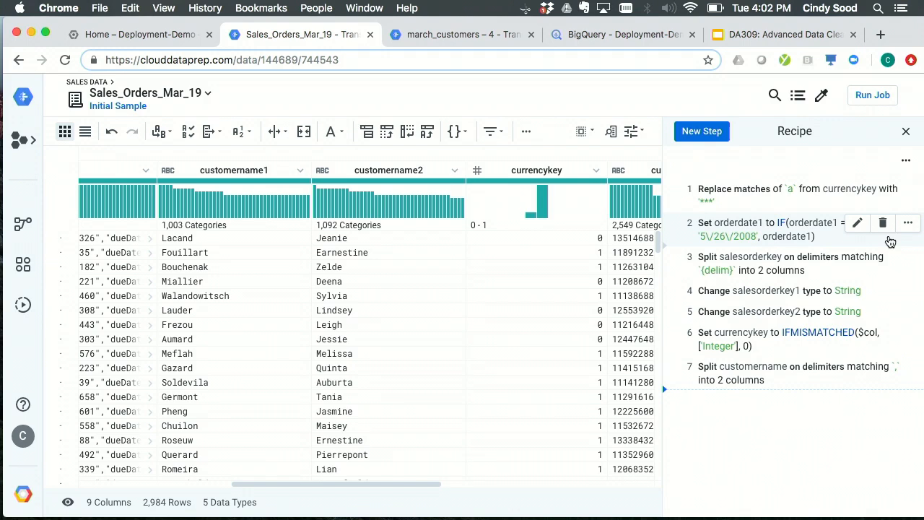
- Expand the first salesorderlines cell and examine the nested order lines in its array
scroll(504, 340, left, 4)
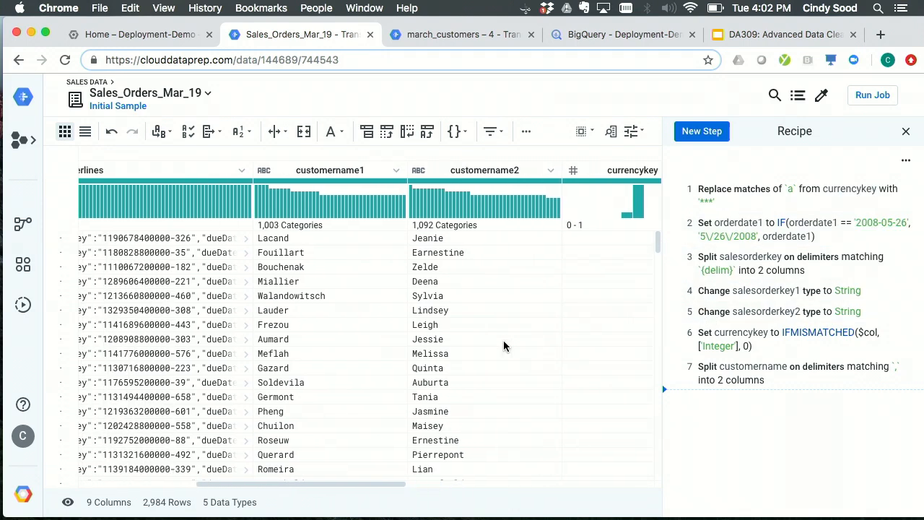
scroll(503, 346, left, 4)
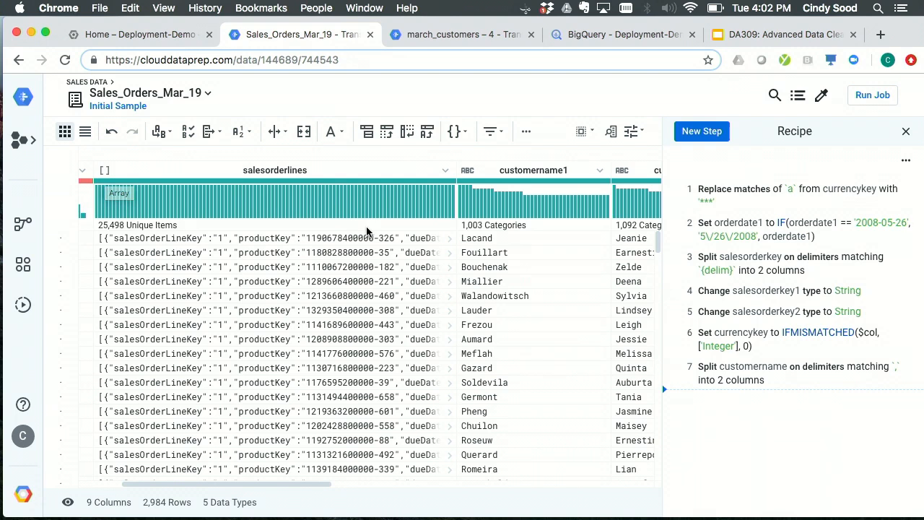
click(450, 240)
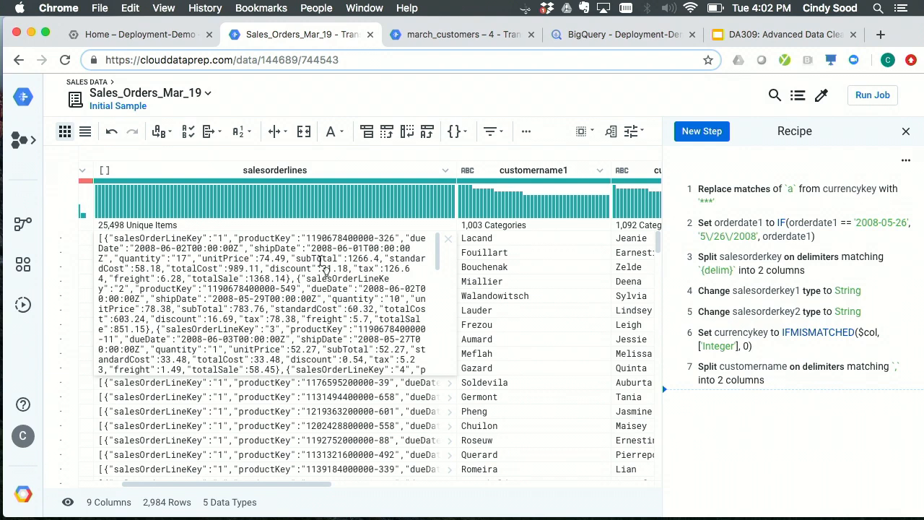
scroll(322, 262, down, 10)
scroll(322, 262, down, 5)
scroll(322, 262, up, 15)
- Search the rows for "{" to highlight the array's objects, clear the search and collapse the expanded salesorderlines cell
click(631, 132)
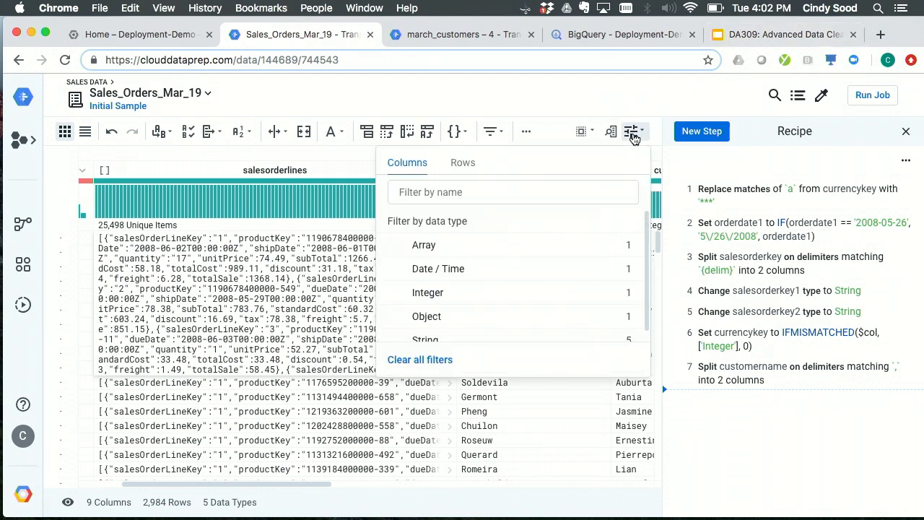
click(461, 164)
click(448, 193)
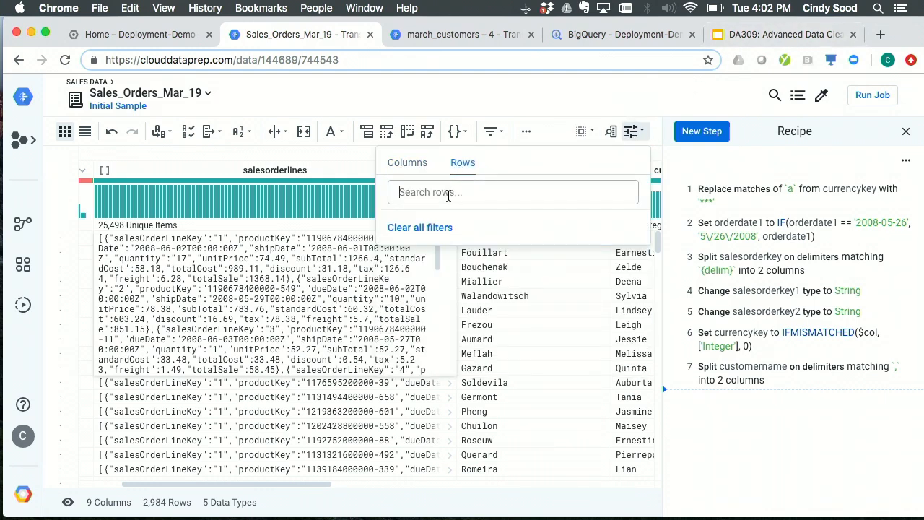
text({)
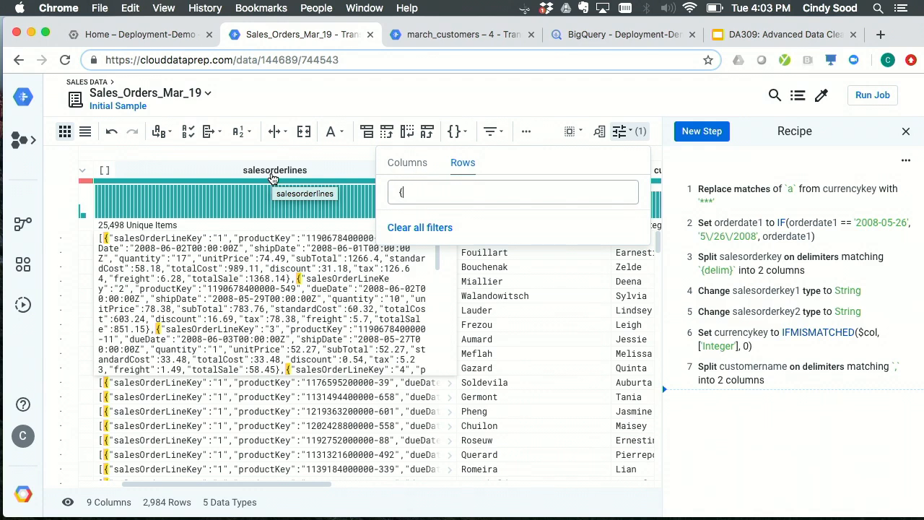
key(BackSpace)
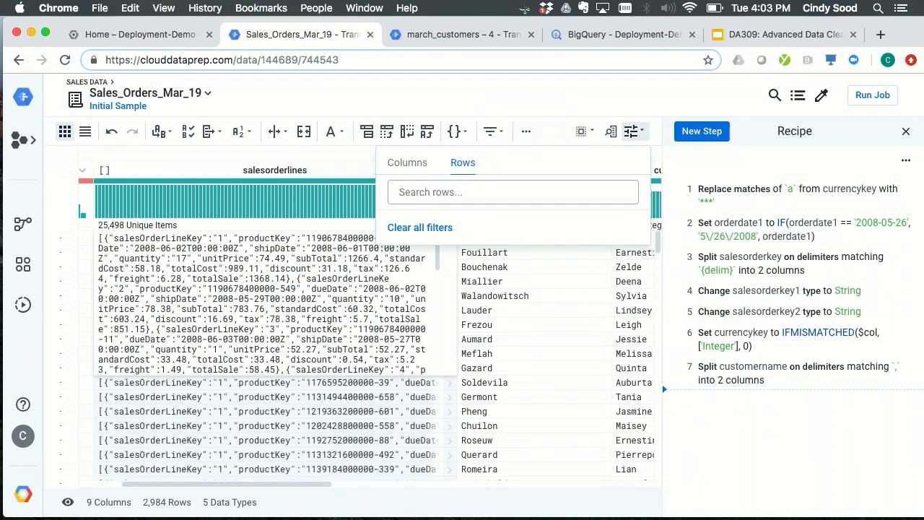
click(223, 153)
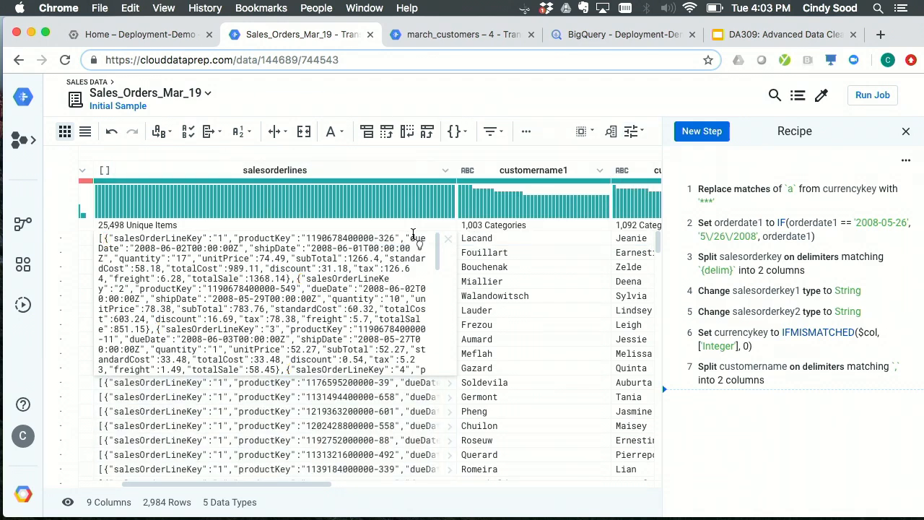
click(448, 238)
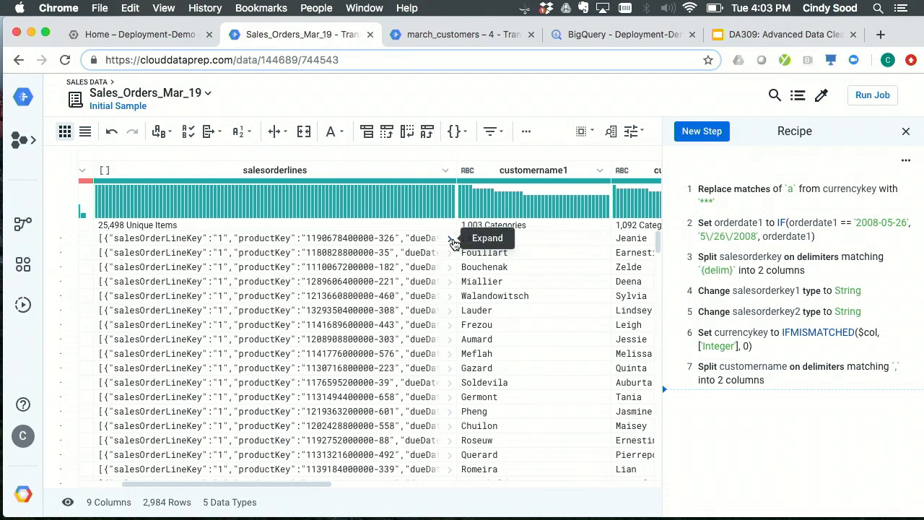
- Add a recipe step that flattens the arrays in the salesorderlines column into new rows, checking its preview across the neighbouring columns first
click(287, 173)
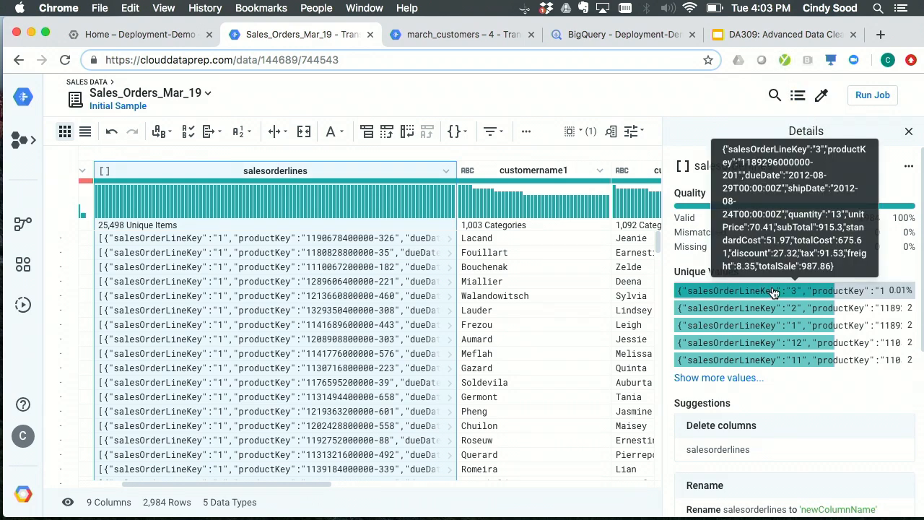
scroll(723, 288, down, 5)
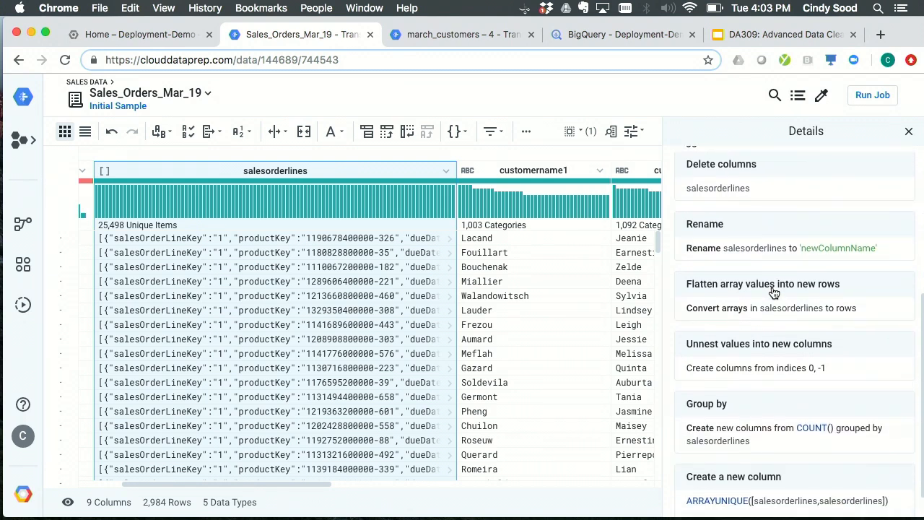
scroll(775, 291, down, 1)
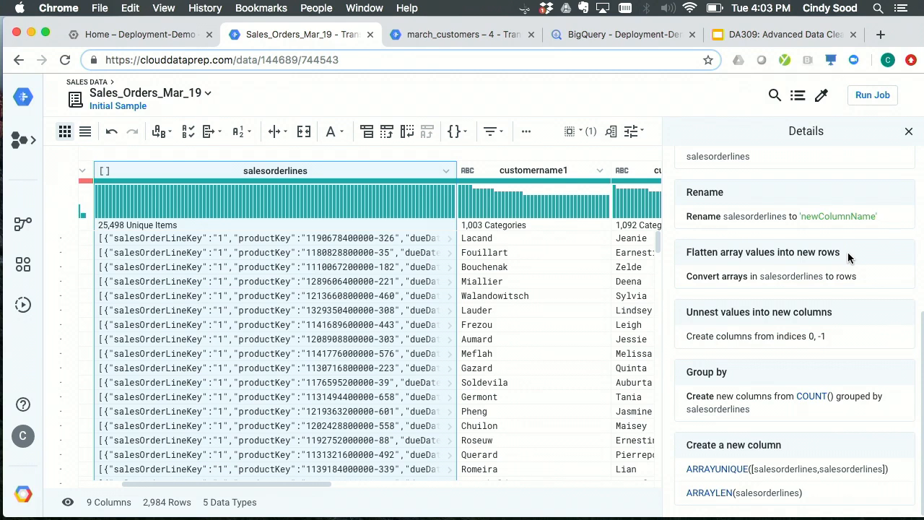
mouse_move(786, 289)
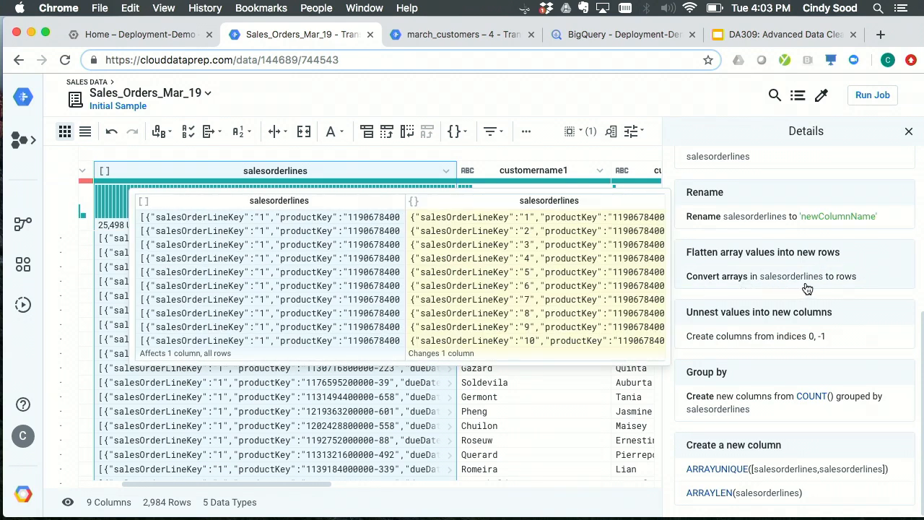
click(874, 288)
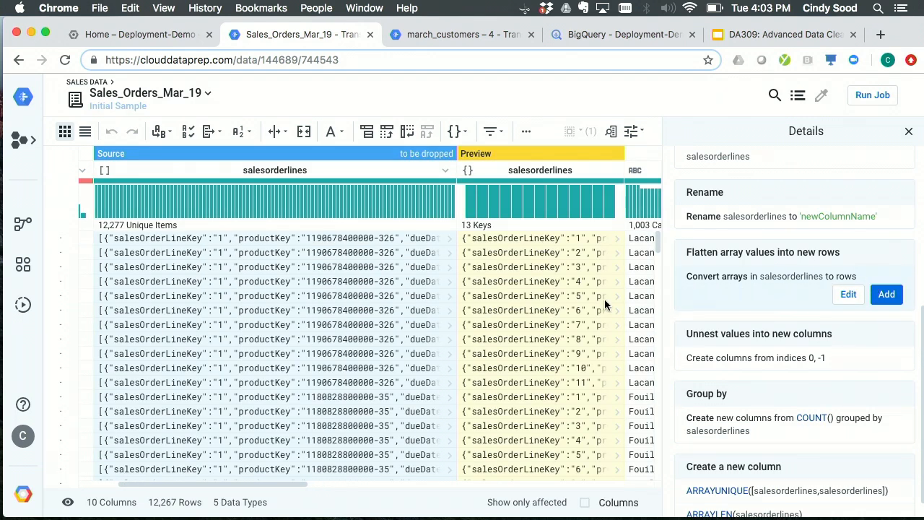
scroll(544, 310, right, 3)
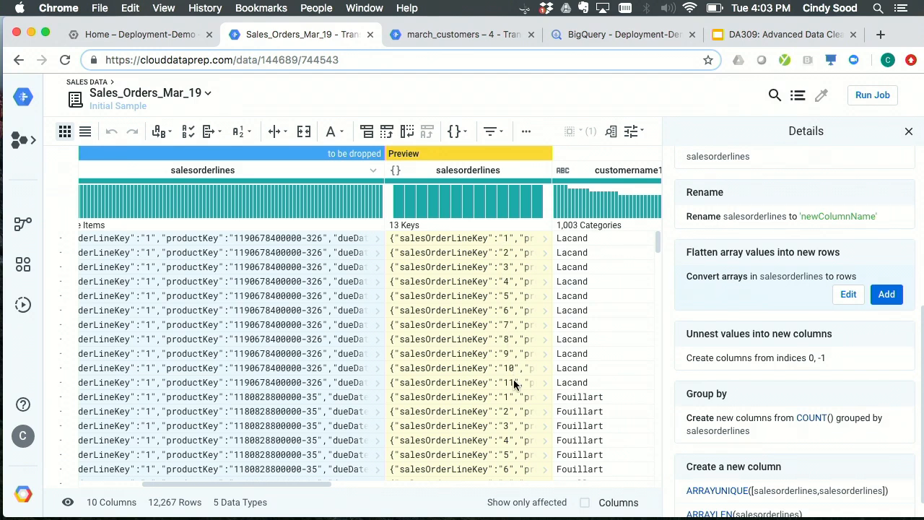
scroll(438, 382, right, 5)
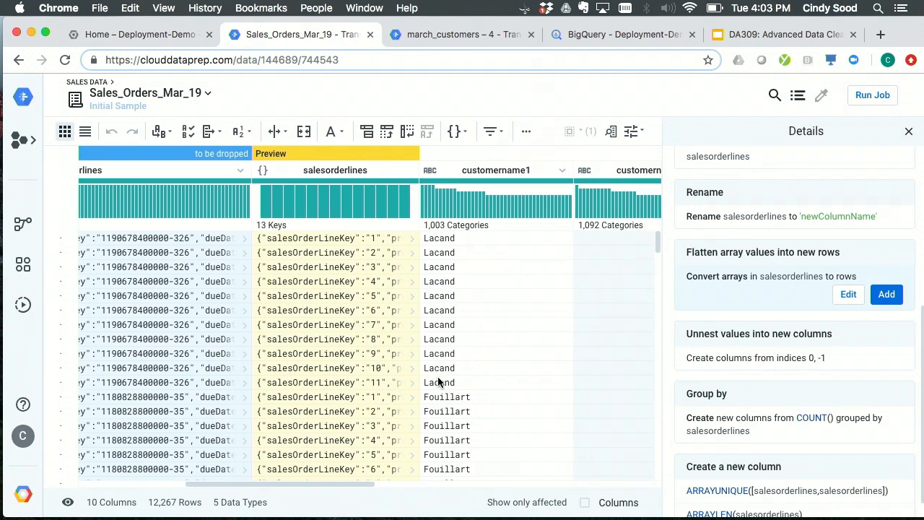
scroll(438, 382, right, 5)
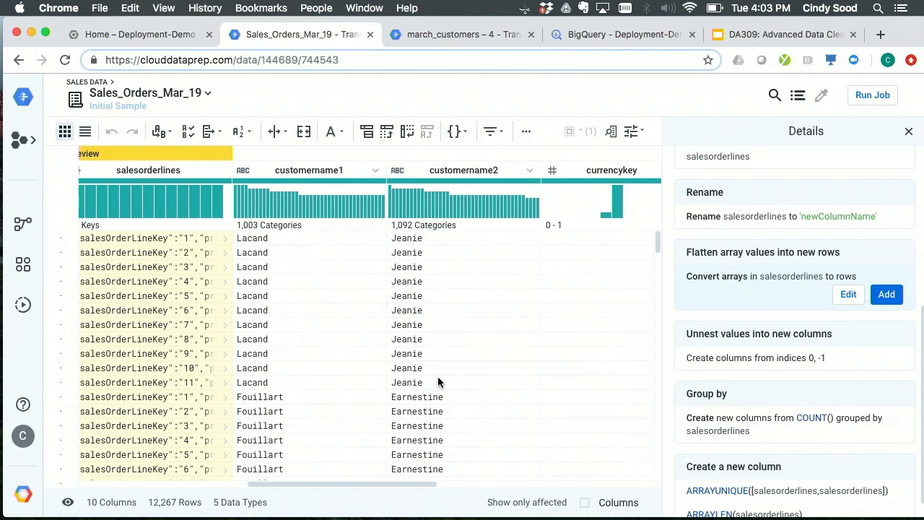
scroll(437, 382, right, 2)
scroll(438, 382, left, 8)
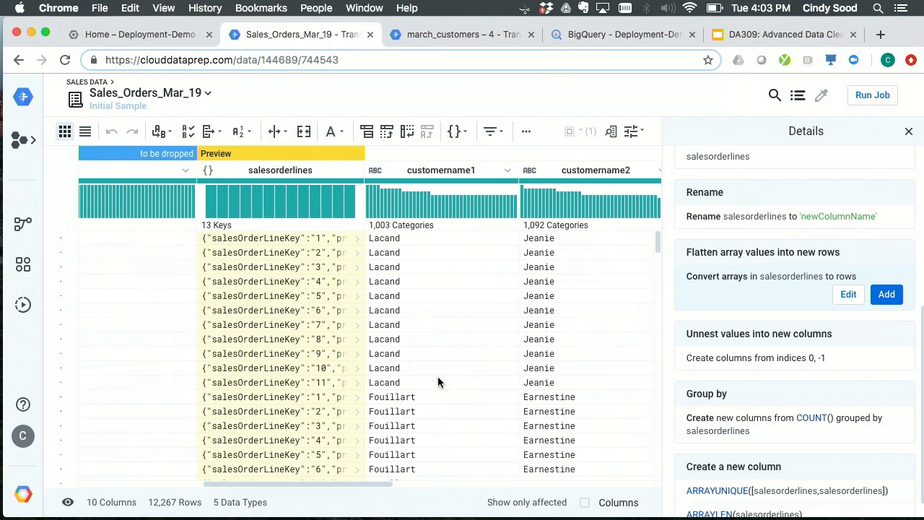
scroll(438, 377, left, 4)
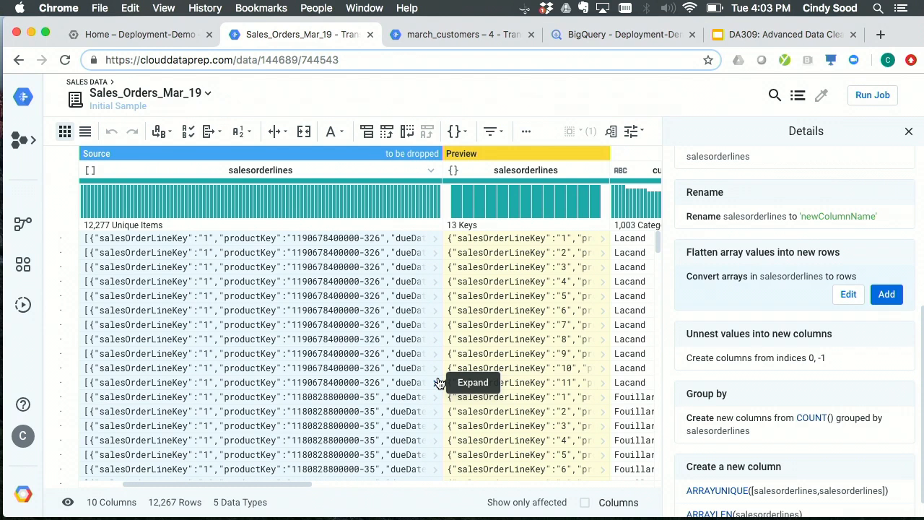
scroll(437, 377, right, 3)
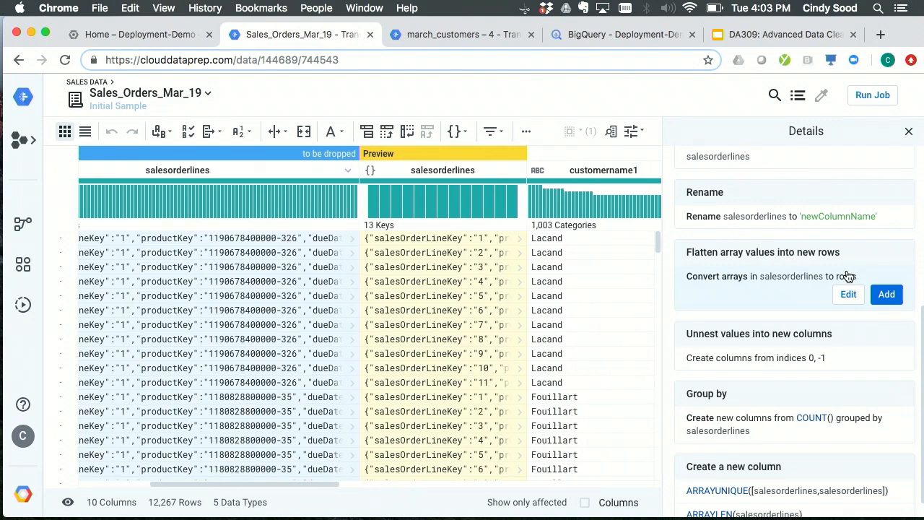
click(887, 295)
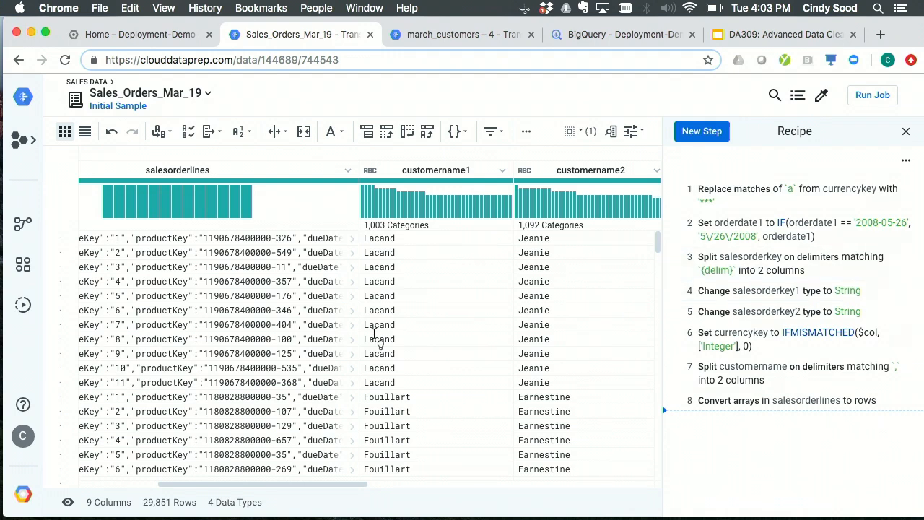
- Expand the first salesorderlines object to examine its key-value pairs, and collapse it again
scroll(289, 393, left, 3)
scroll(289, 387, left, 2)
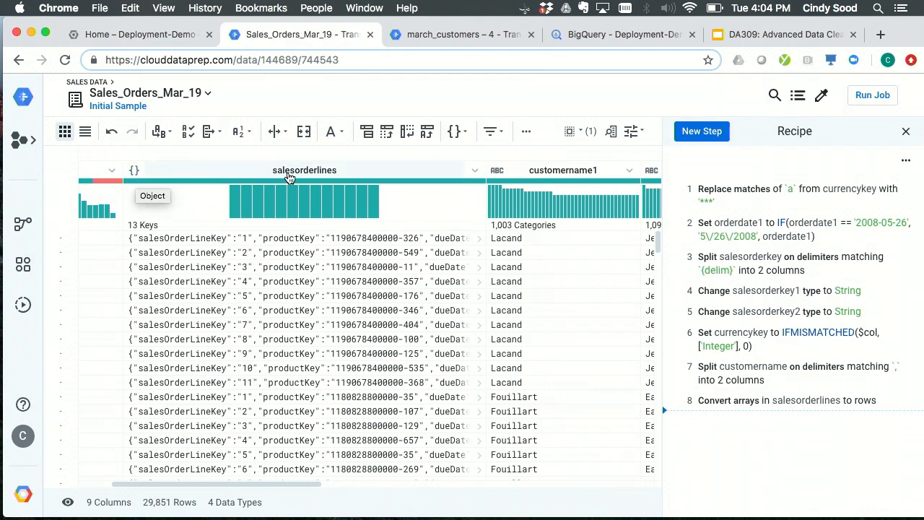
click(480, 242)
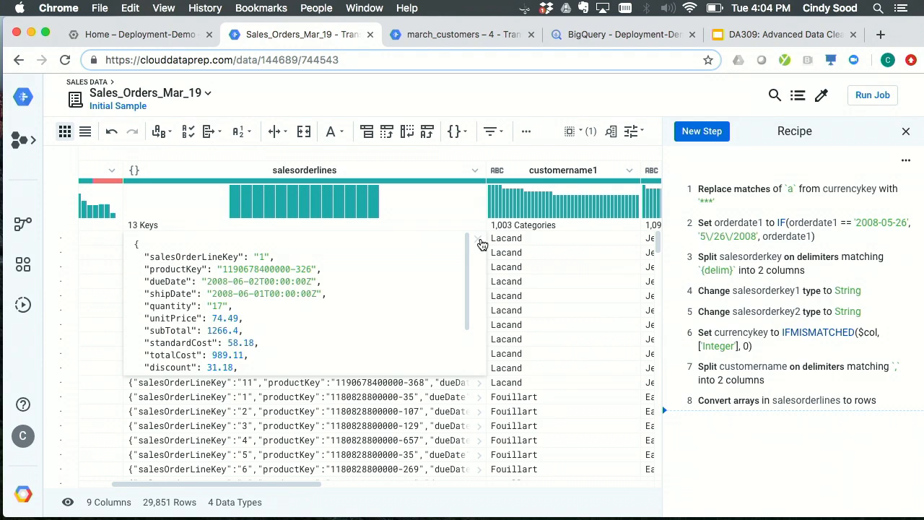
click(481, 244)
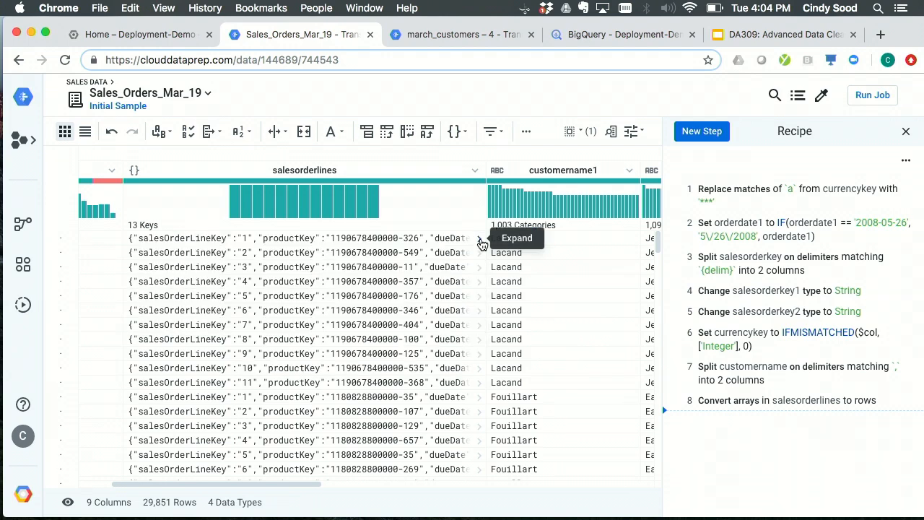
click(480, 246)
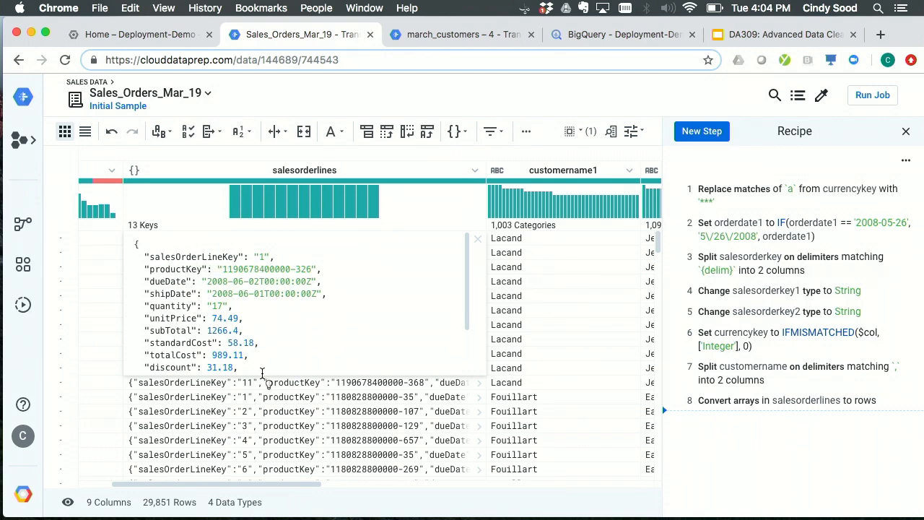
click(478, 240)
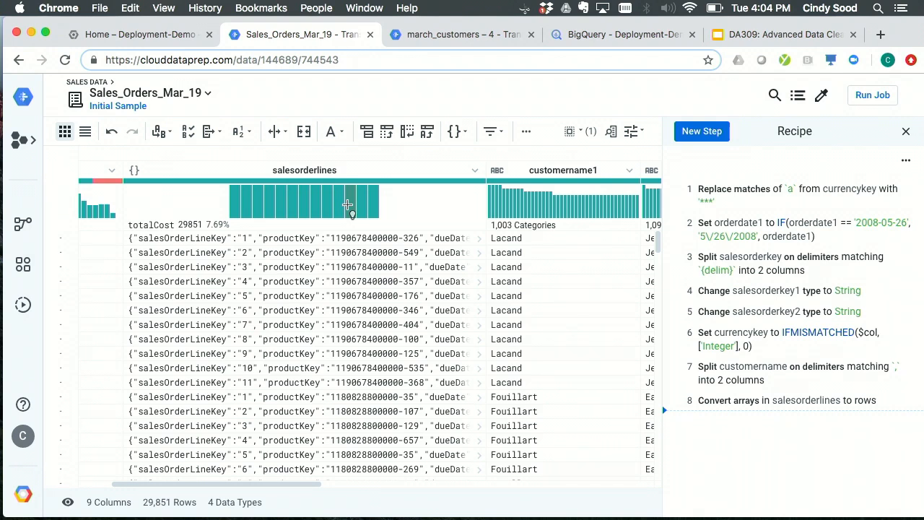
- Add a recipe step that unnests the productKey and unitPrice keys of salesorderlines into new columns
click(268, 212)
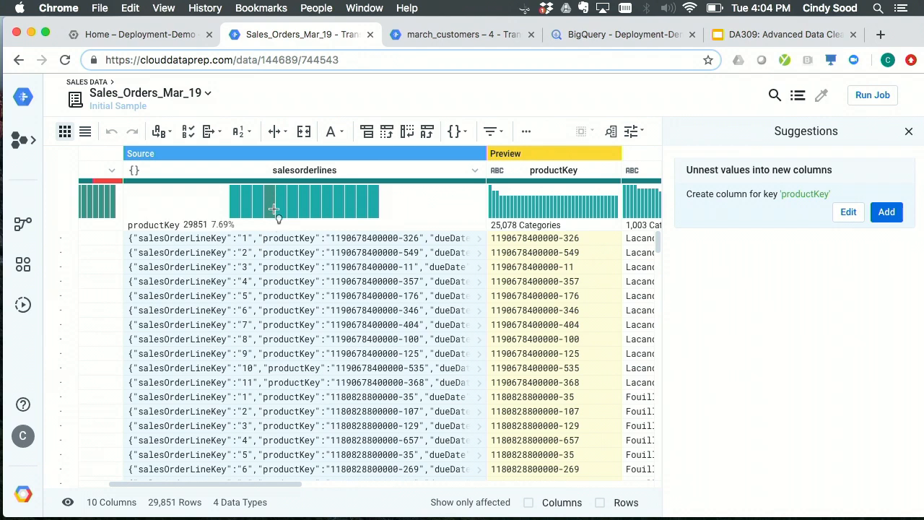
scroll(269, 322, right, 2)
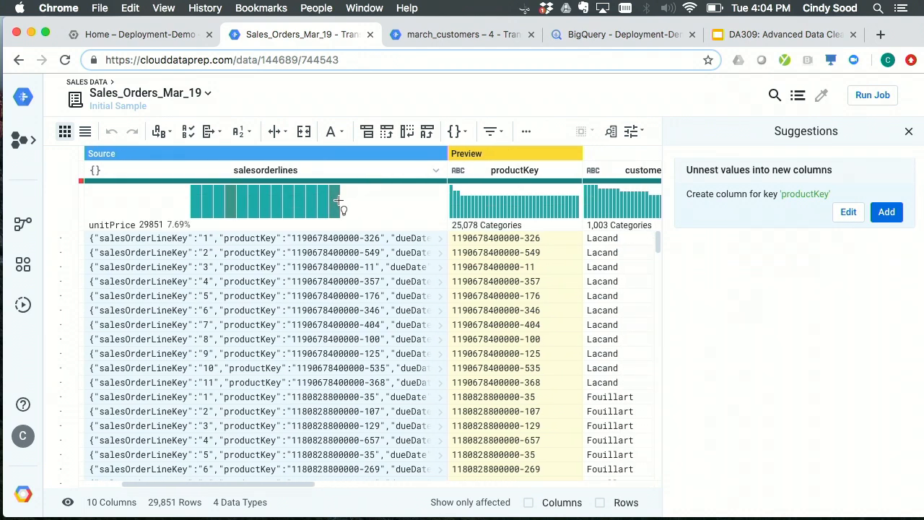
shift+click(338, 204)
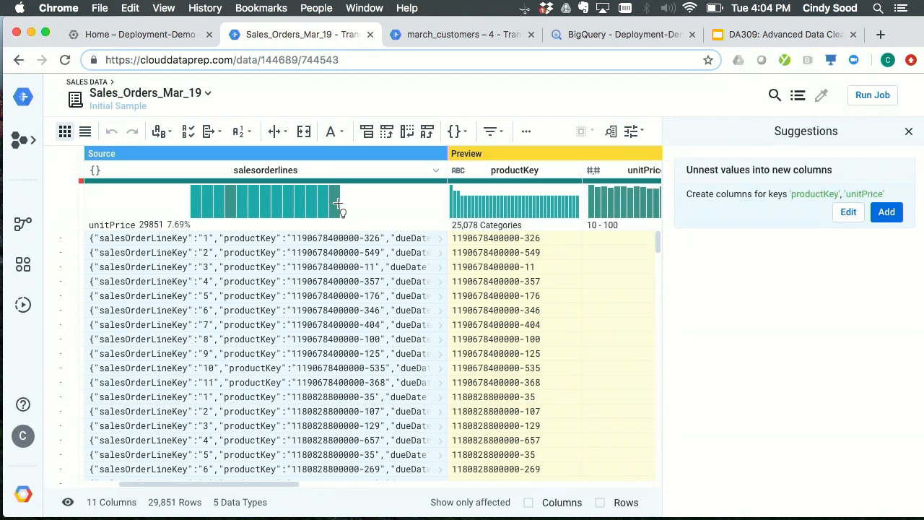
scroll(324, 245, right, 5)
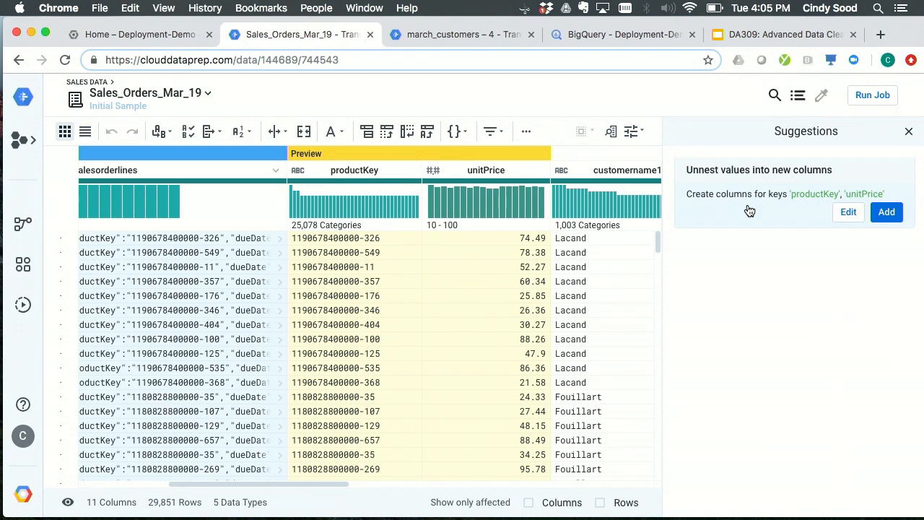
click(891, 217)
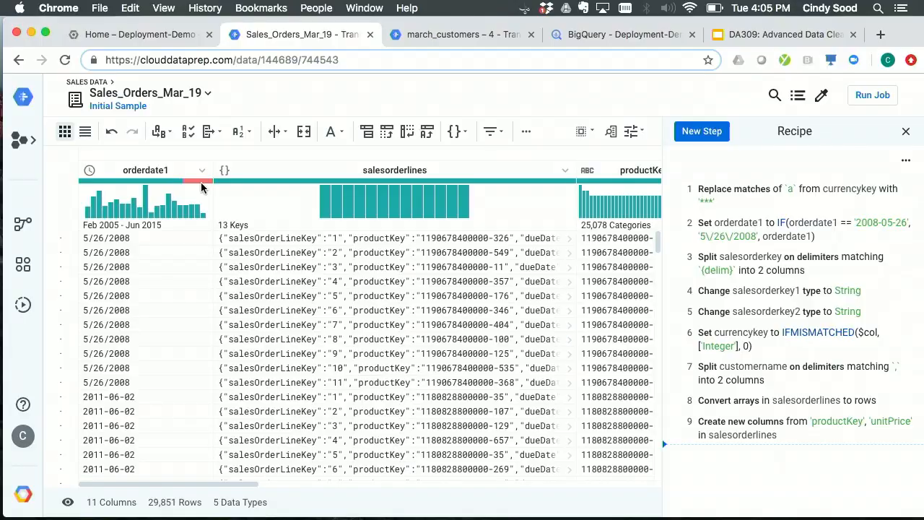
- Highlight the rows with mismatched orderdate1 values, review the suggested fixes and dismiss them without applying any
click(202, 186)
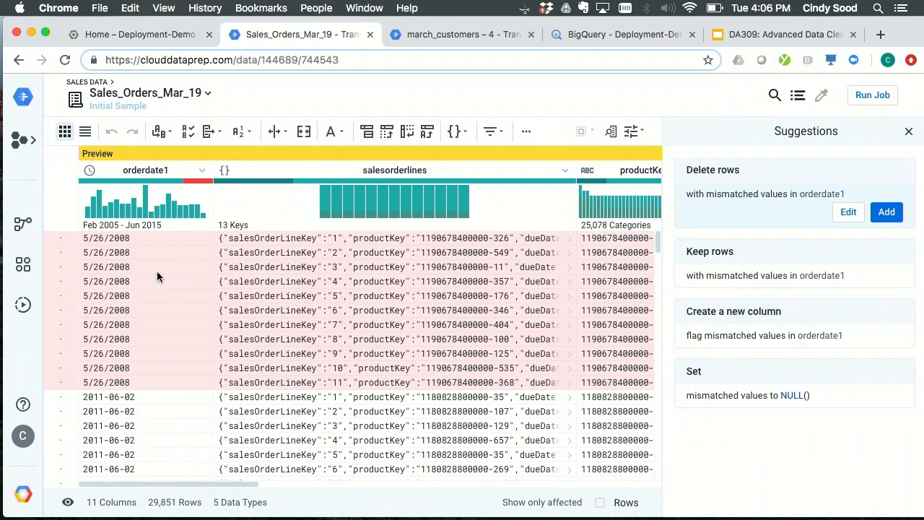
scroll(157, 274, down, 1)
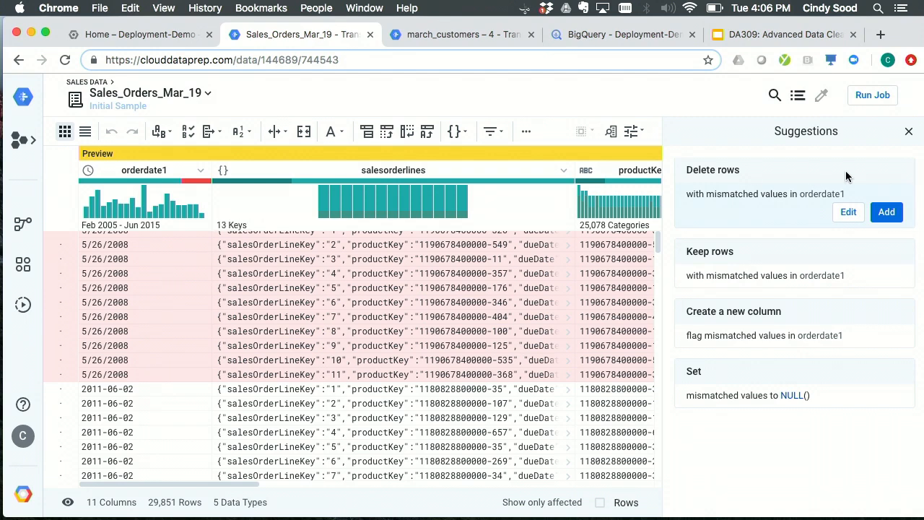
click(909, 131)
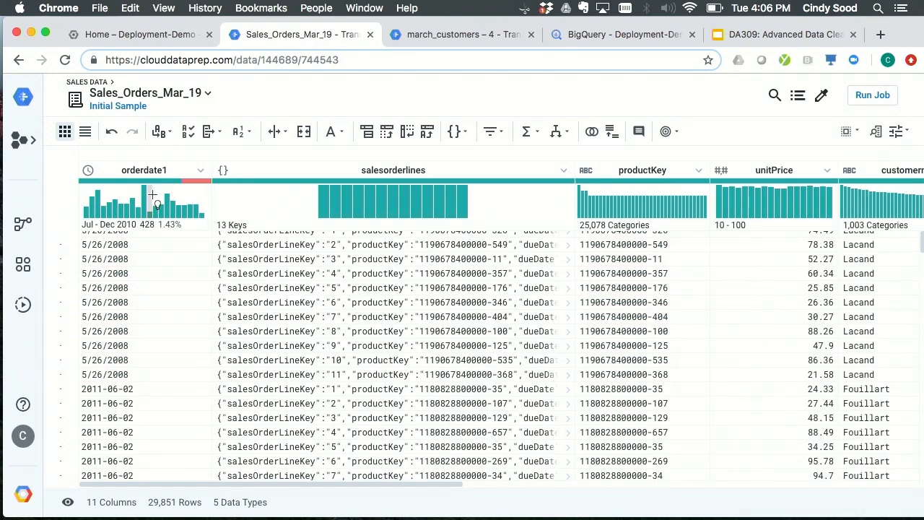
- Open the pattern details of the orderdate1 column and examine the different date formats it contains
click(152, 178)
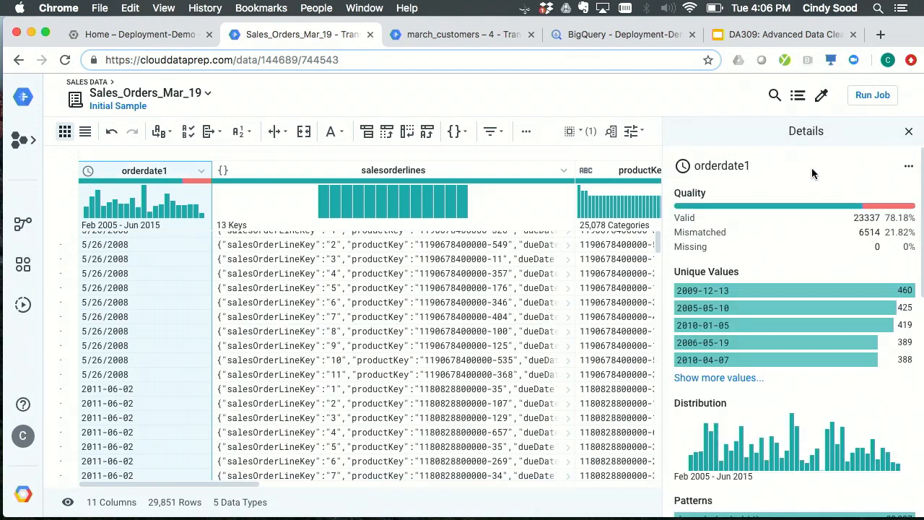
scroll(812, 168, down, 3)
scroll(813, 172, down, 10)
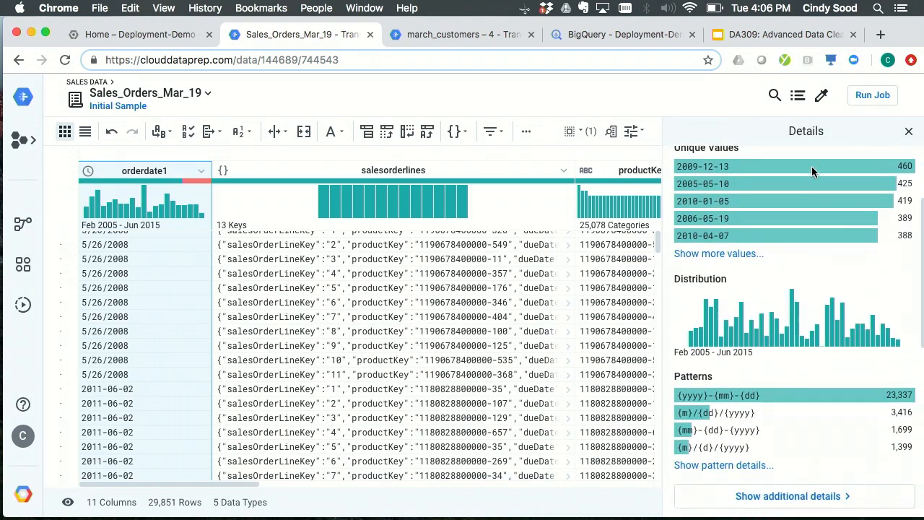
scroll(812, 172, down, 1)
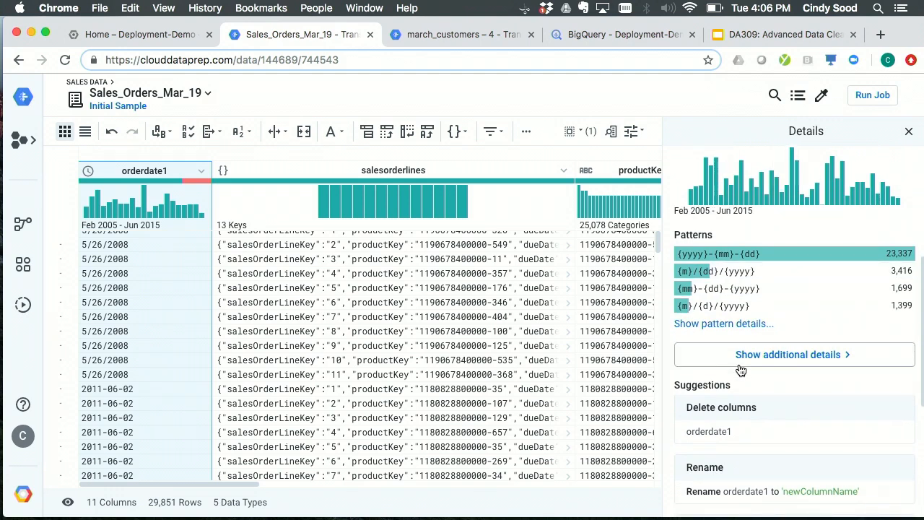
click(699, 329)
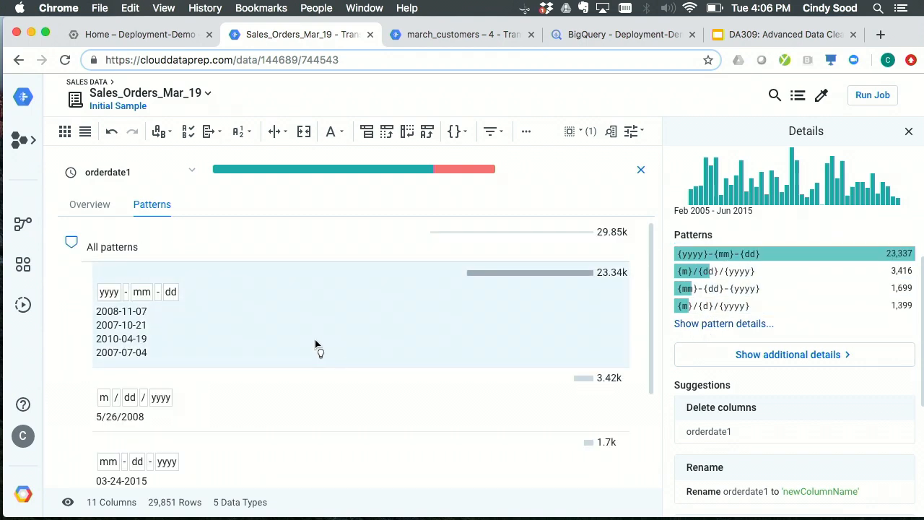
scroll(318, 347, down, 1)
scroll(320, 347, up, 1)
scroll(362, 314, down, 2)
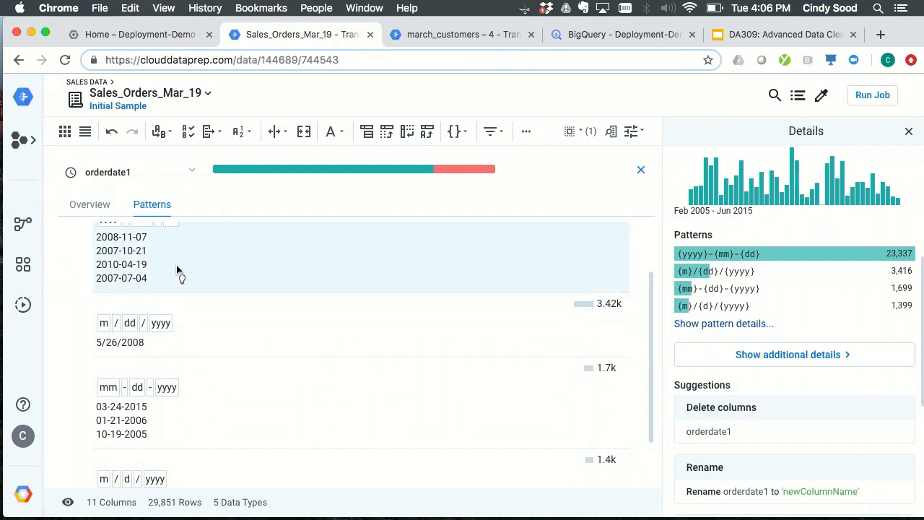
scroll(294, 275, up, 2)
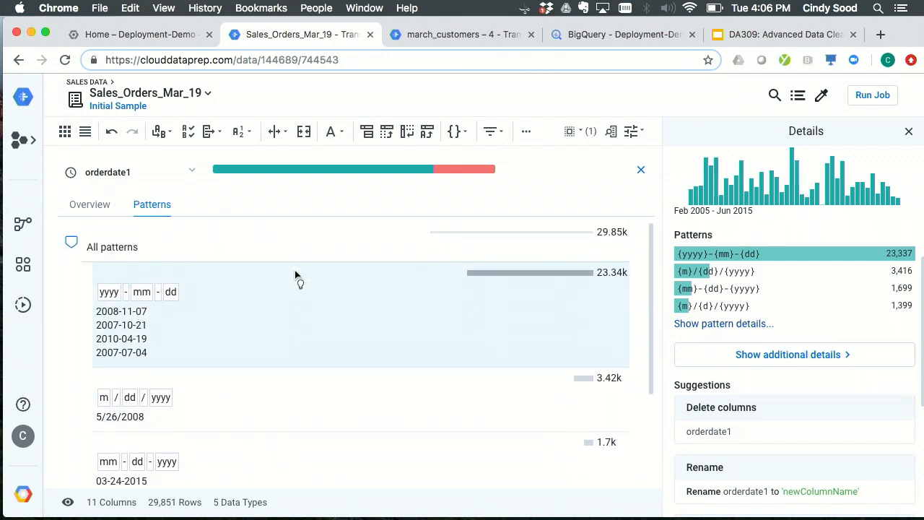
scroll(295, 274, down, 2)
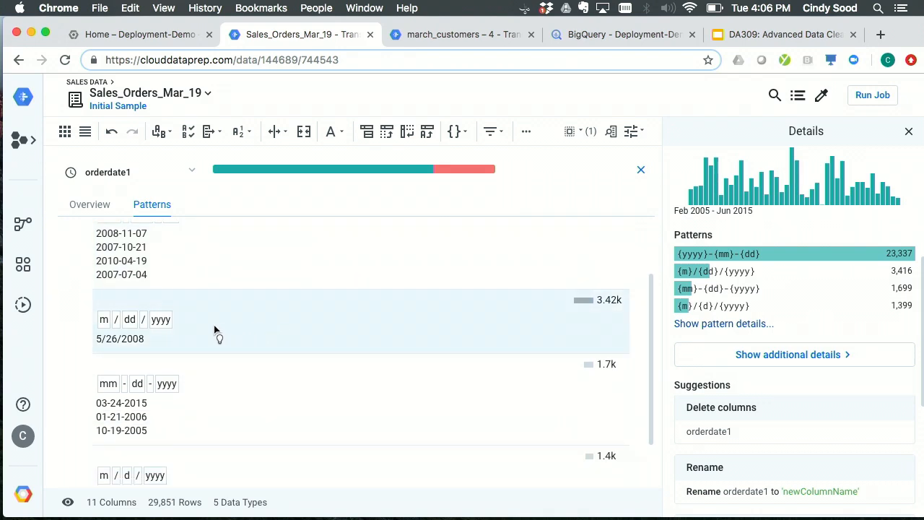
- Add a recipe step that converts all orderdate1 values to the pattern format 11/07/2008, and return to the data grid
click(285, 335)
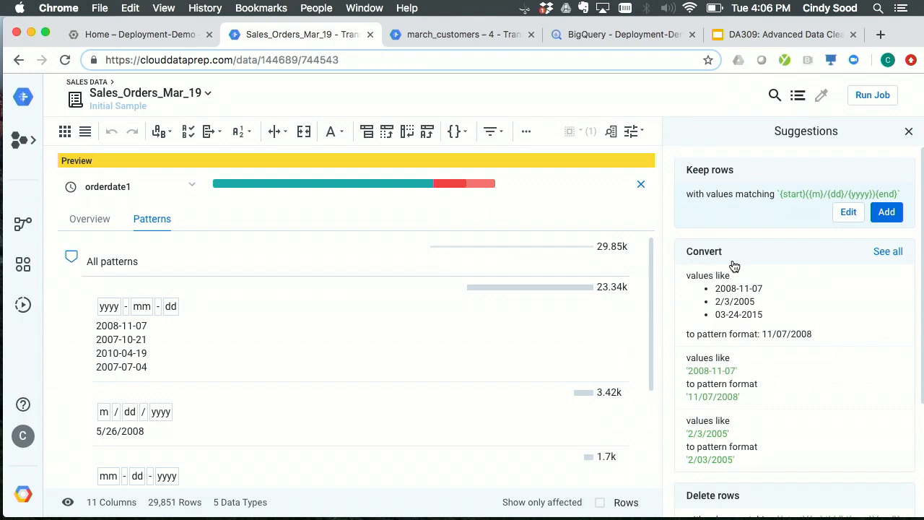
click(756, 297)
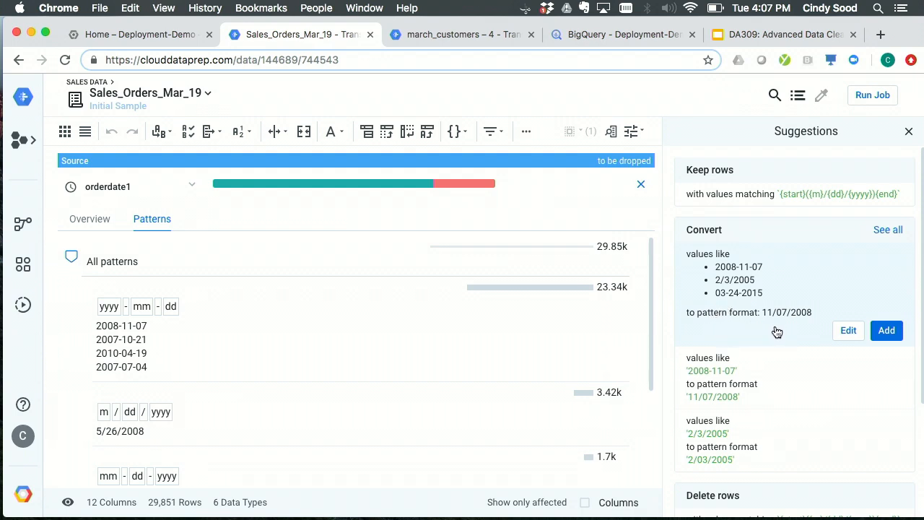
click(888, 331)
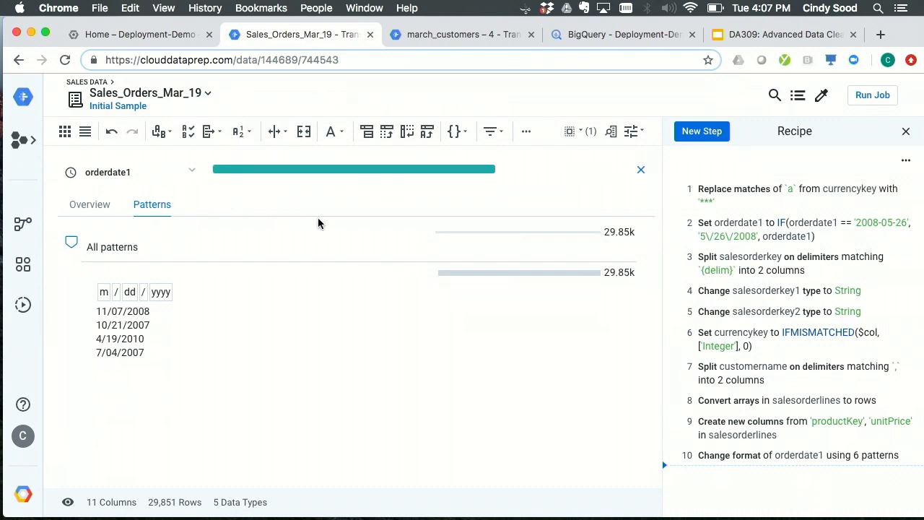
mouse_move(405, 172)
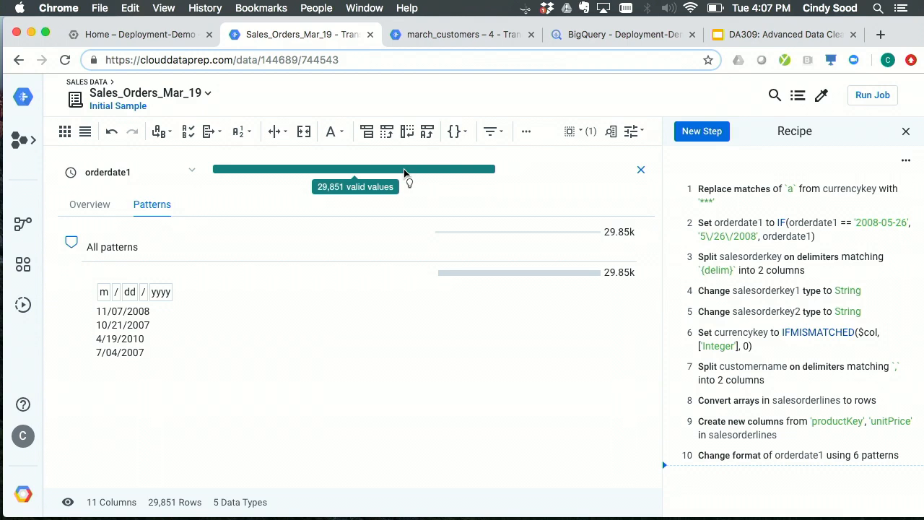
click(642, 170)
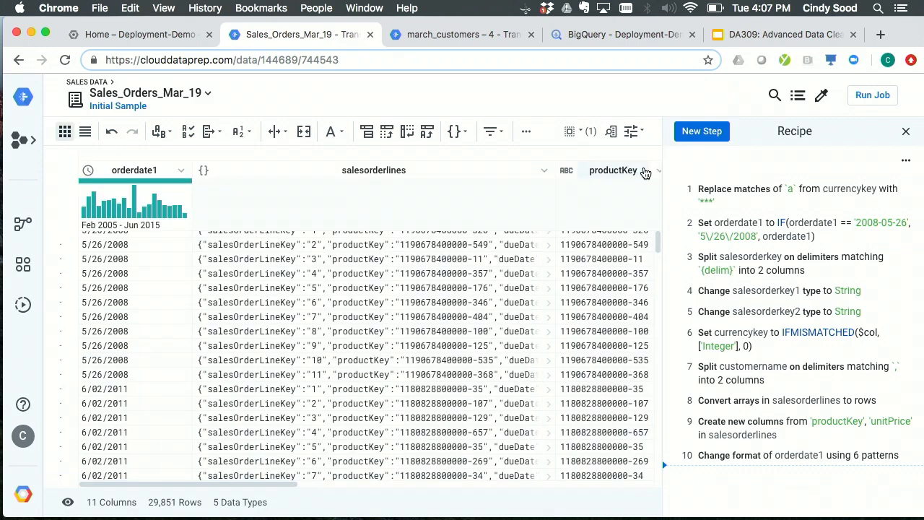
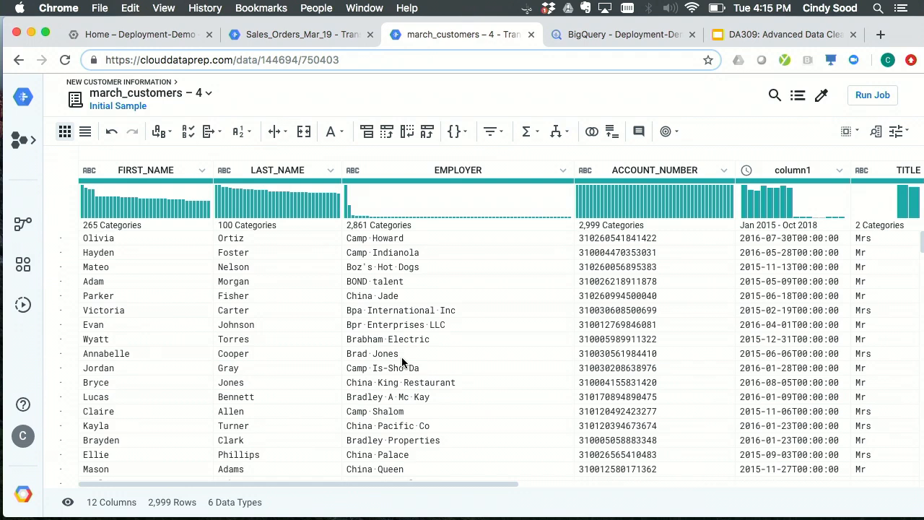
- Start standardizing the values of the EMPLOYER column and bring up the clustering options
click(563, 172)
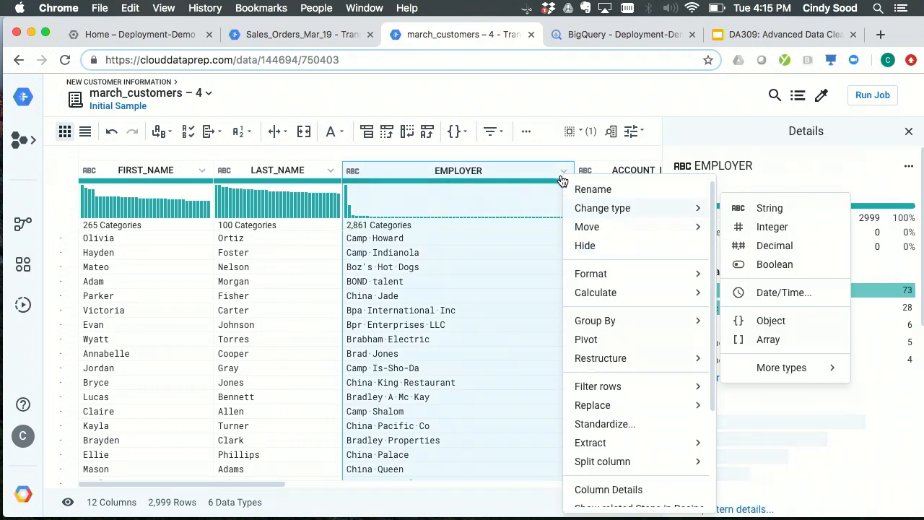
click(634, 429)
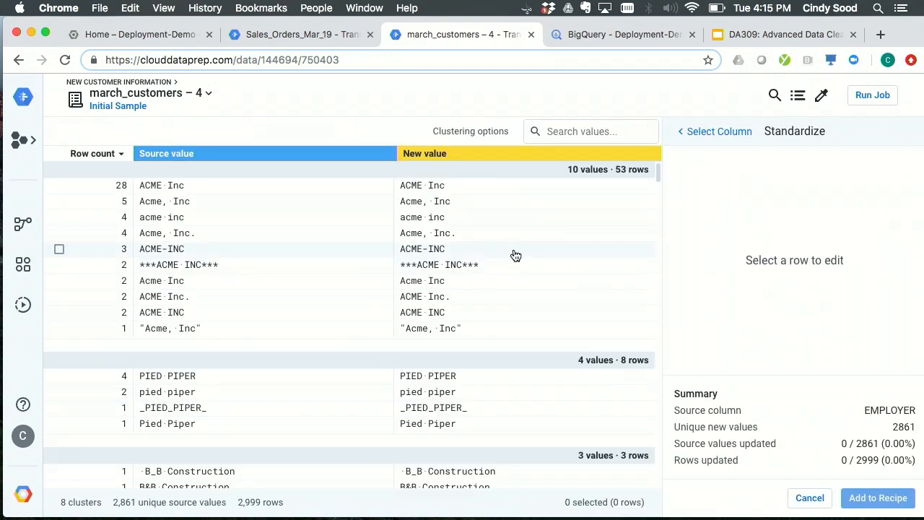
click(463, 136)
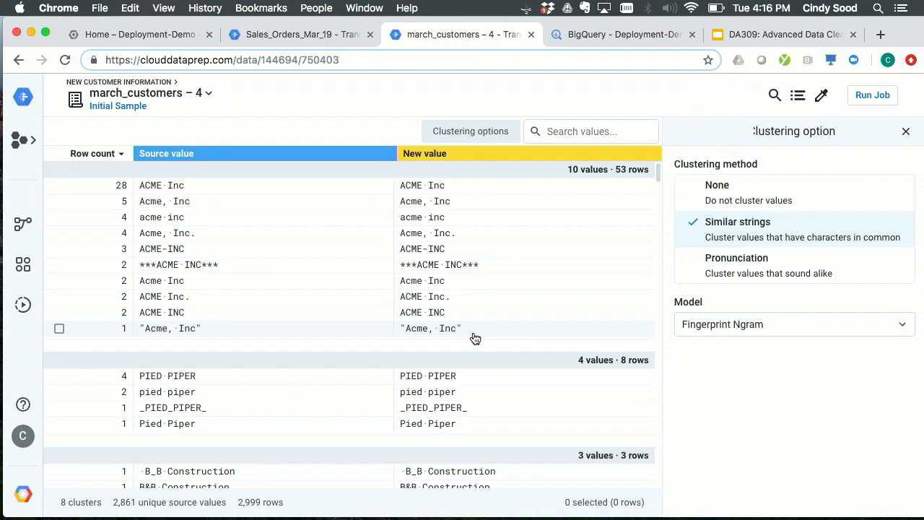
- Select the entire cluster of ACME Inc variants and enter "acme, inc" as their new value
click(60, 171)
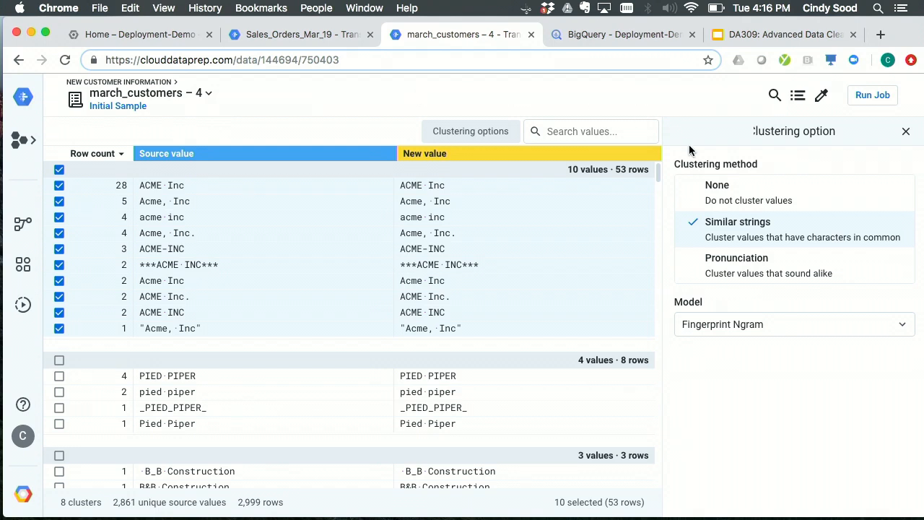
click(904, 130)
click(780, 187)
text(a)
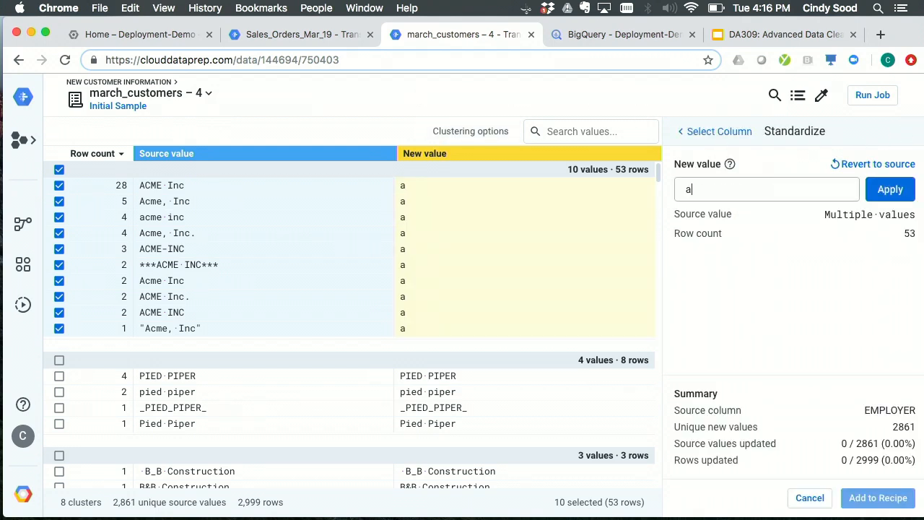
text(cme, inc)
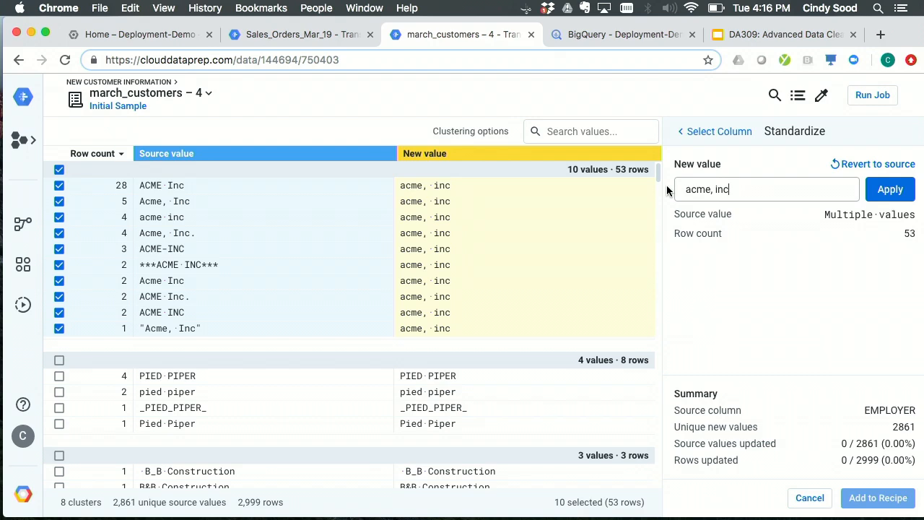
- Change the clustering method for the EMPLOYER values to Pronunciation
click(479, 135)
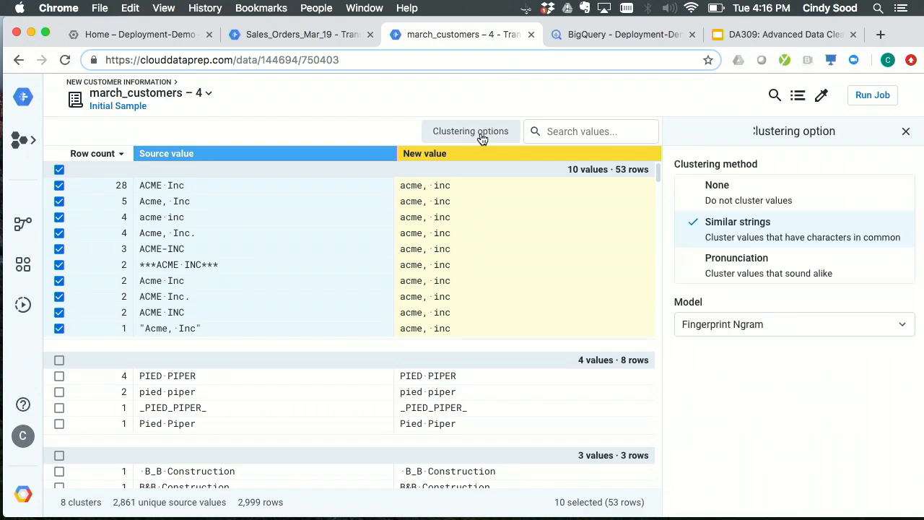
click(715, 267)
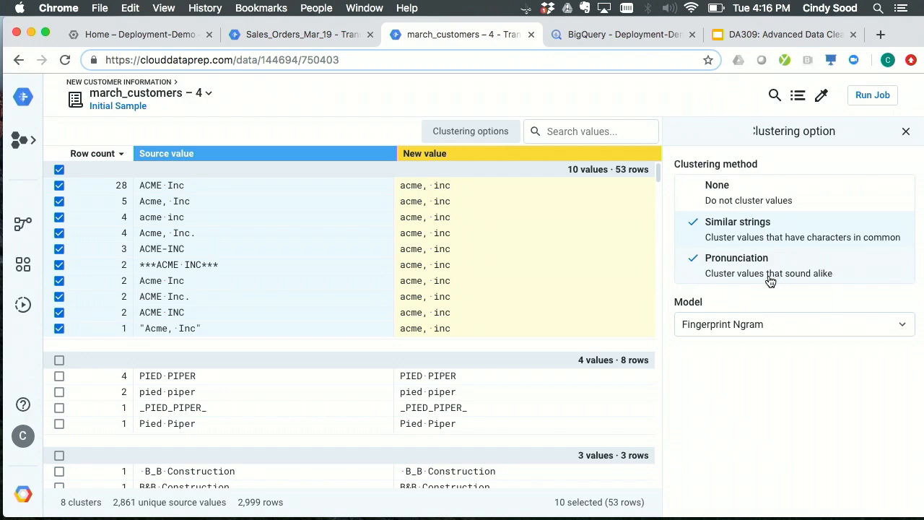
click(871, 277)
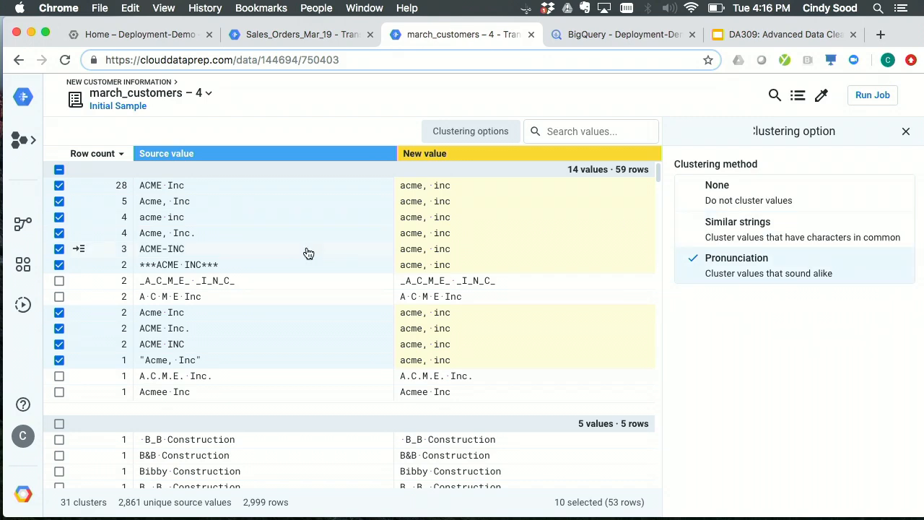
- Include the four unselected ACME variants in the selection, apply the new value to the cluster, and add the standardization to the recipe
click(59, 281)
click(60, 297)
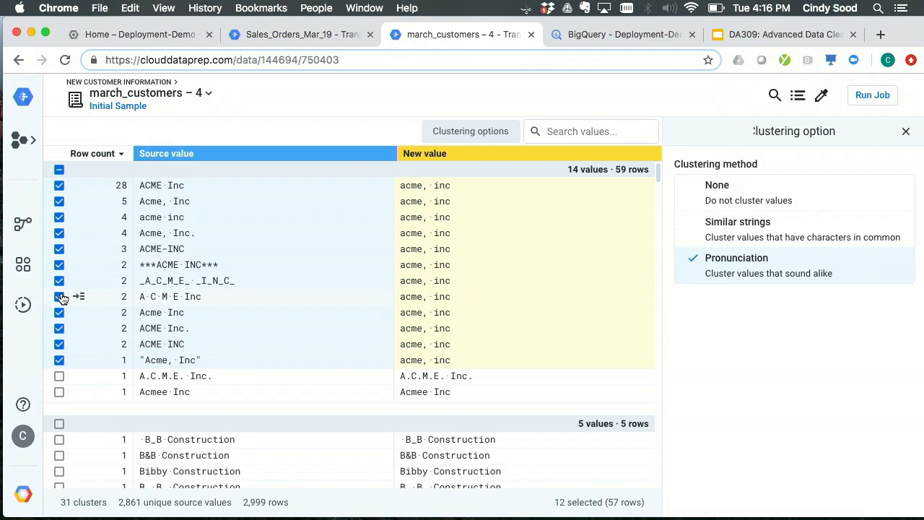
click(59, 376)
click(59, 392)
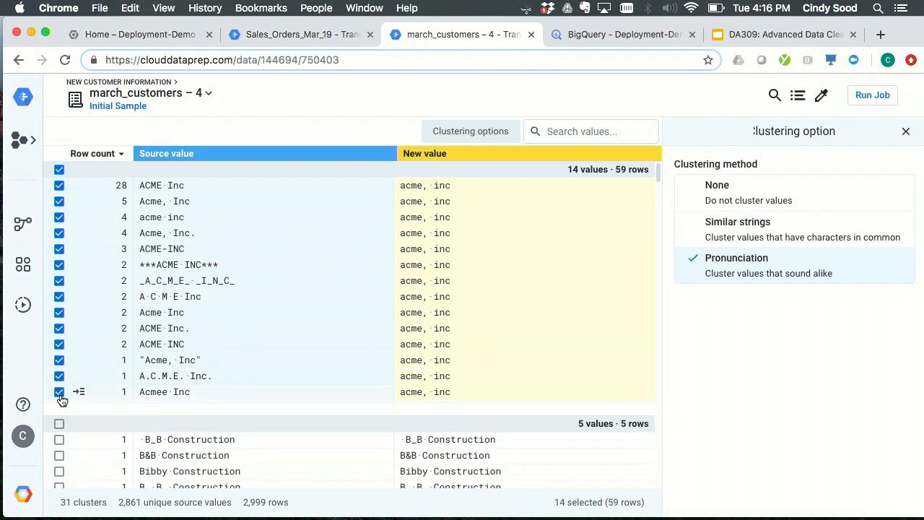
click(905, 131)
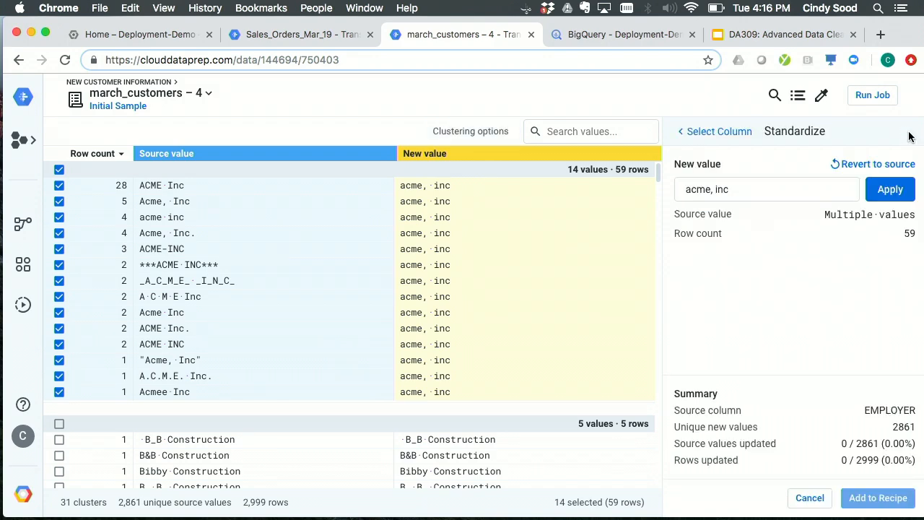
click(892, 190)
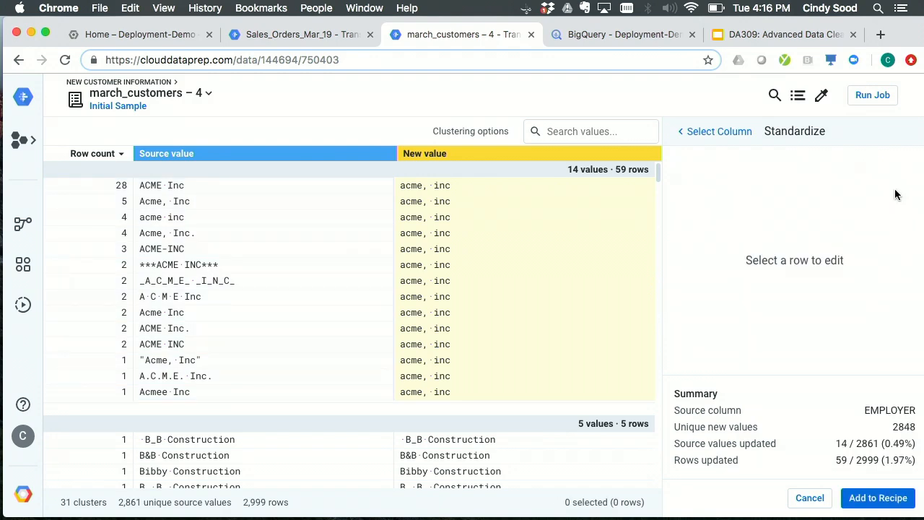
click(863, 503)
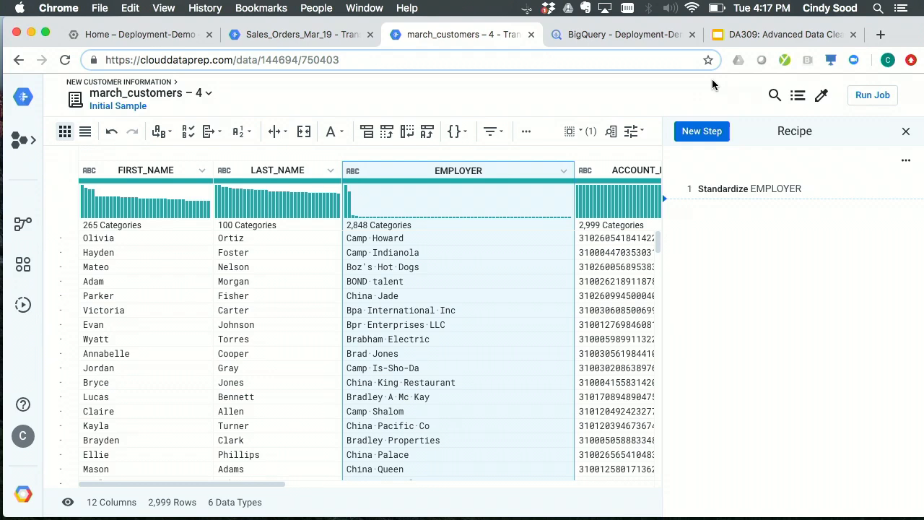
- Try to run the march_customers – 4 job on Dataflow with region us-west1, and return to the full data grid
click(879, 95)
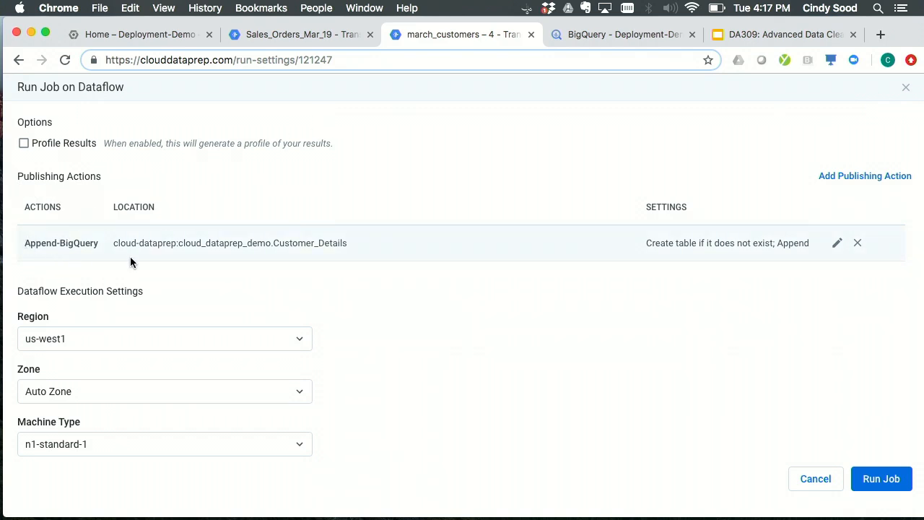
click(79, 341)
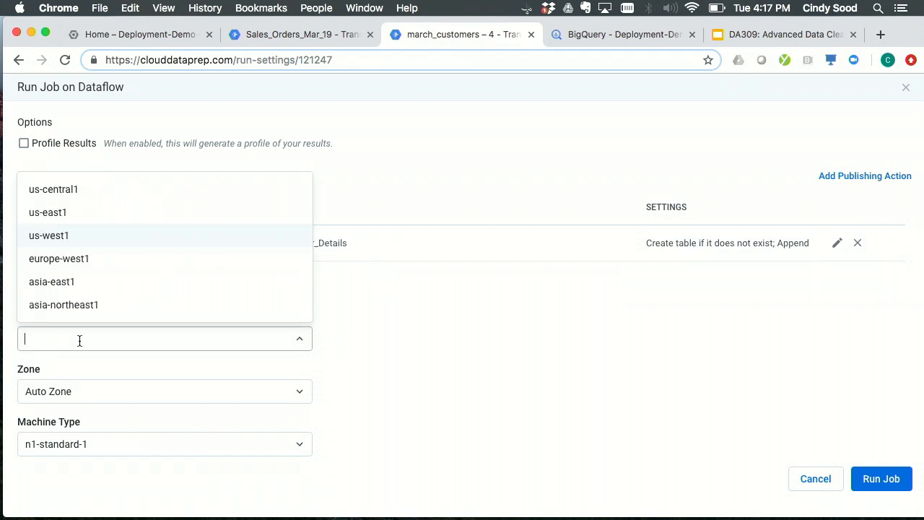
click(64, 234)
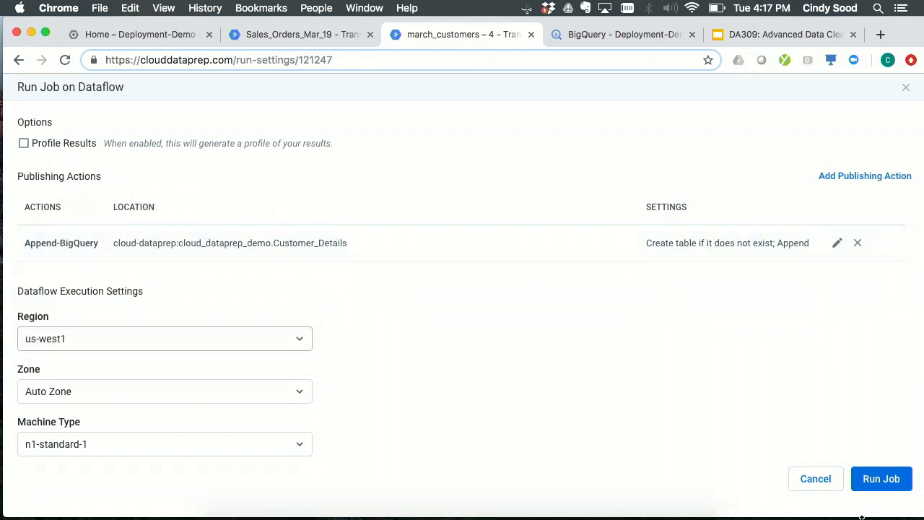
click(880, 484)
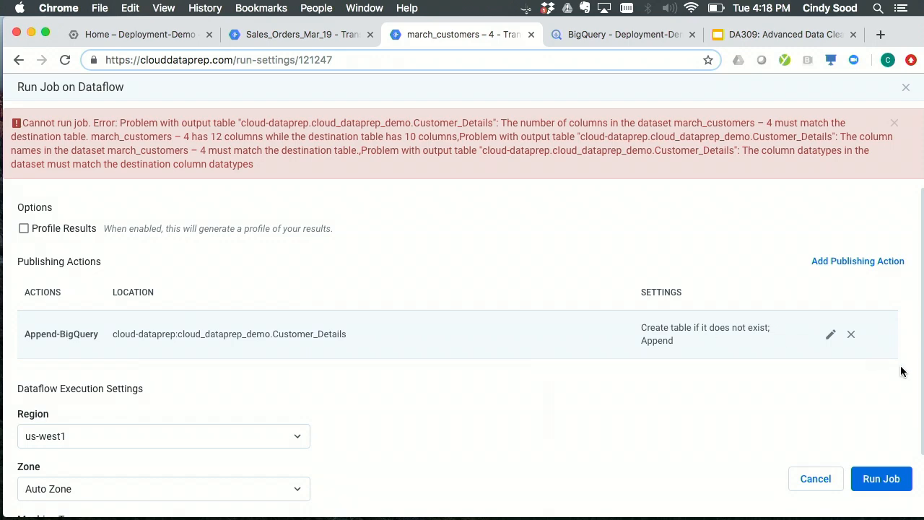
click(821, 481)
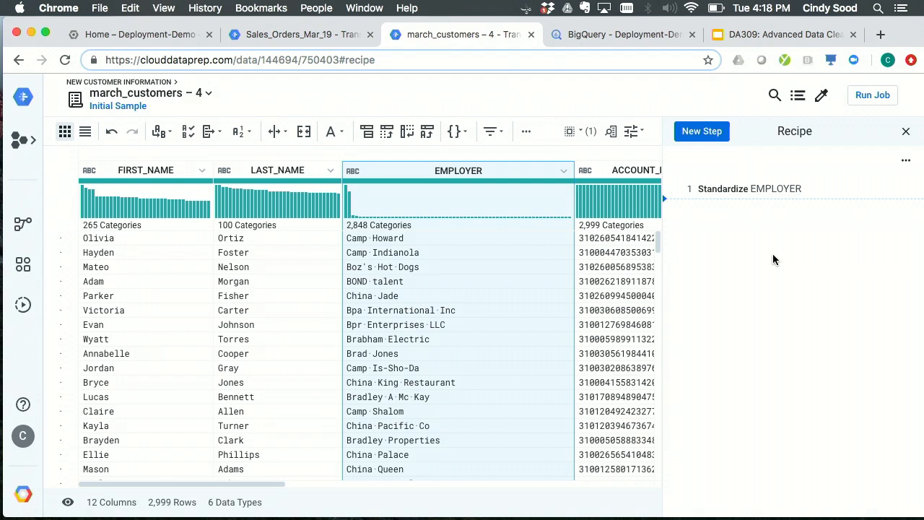
click(906, 131)
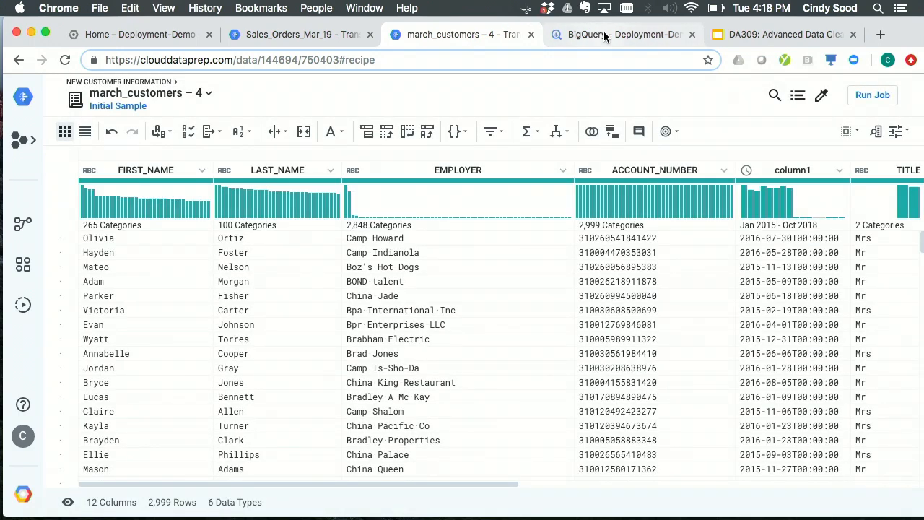
- Switch to BigQuery and examine the field names and types in the Customer_Details table schema
click(603, 34)
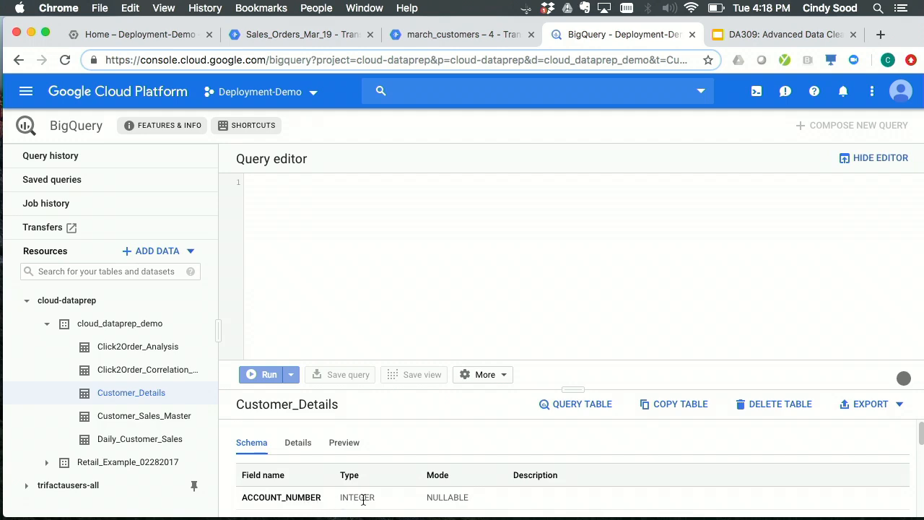
click(455, 37)
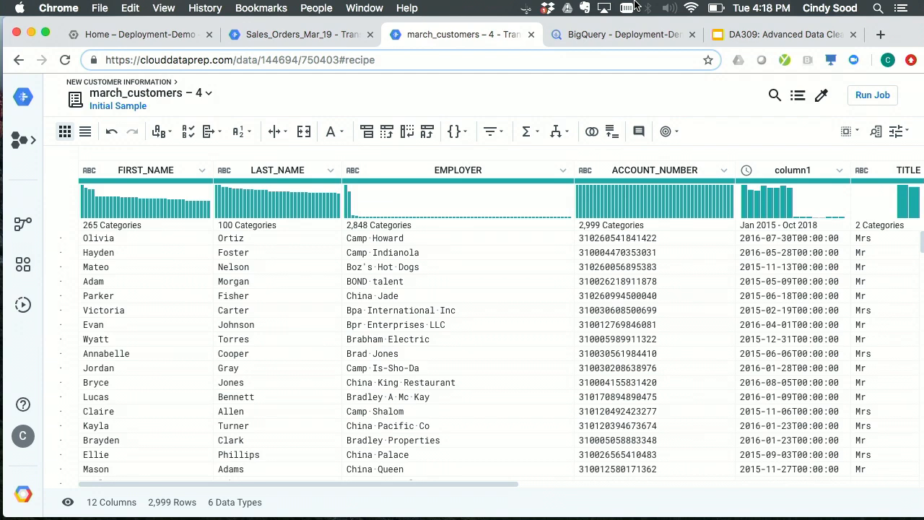
click(599, 34)
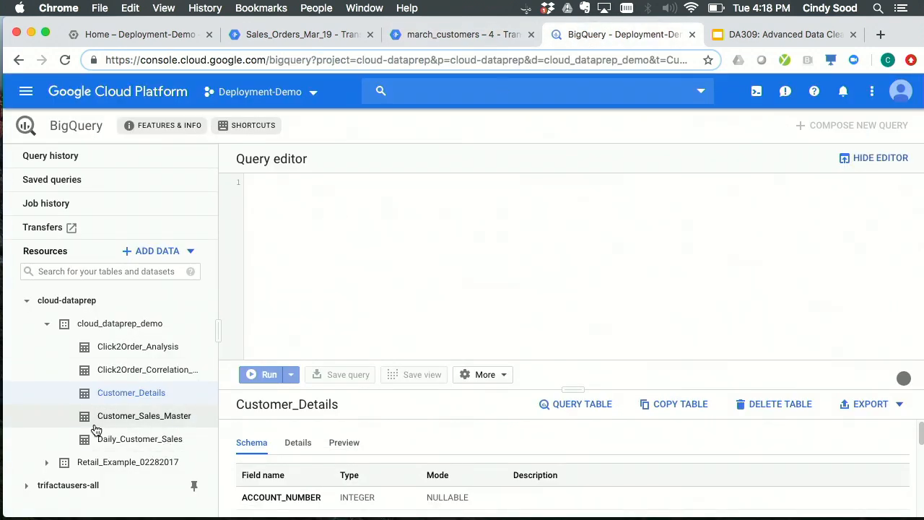
scroll(361, 444, down, 5)
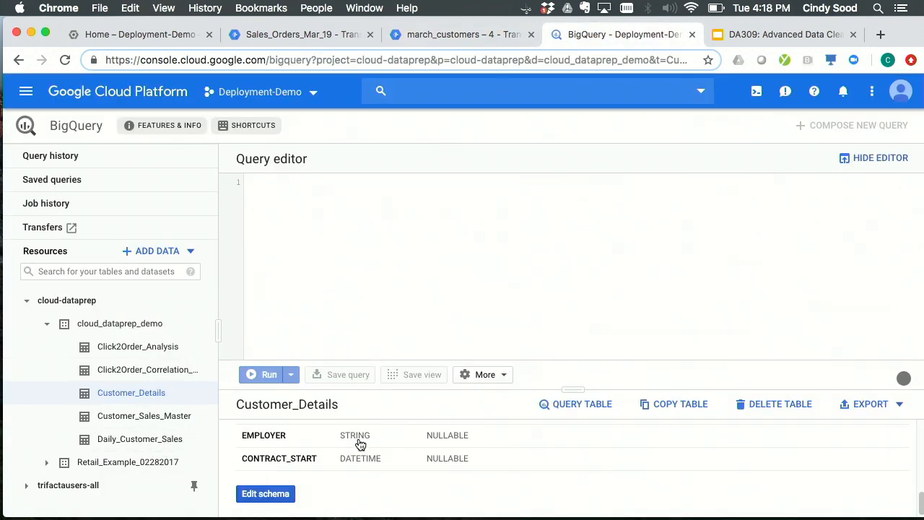
scroll(458, 462, up, 10)
scroll(458, 463, down, 2)
scroll(458, 464, up, 3)
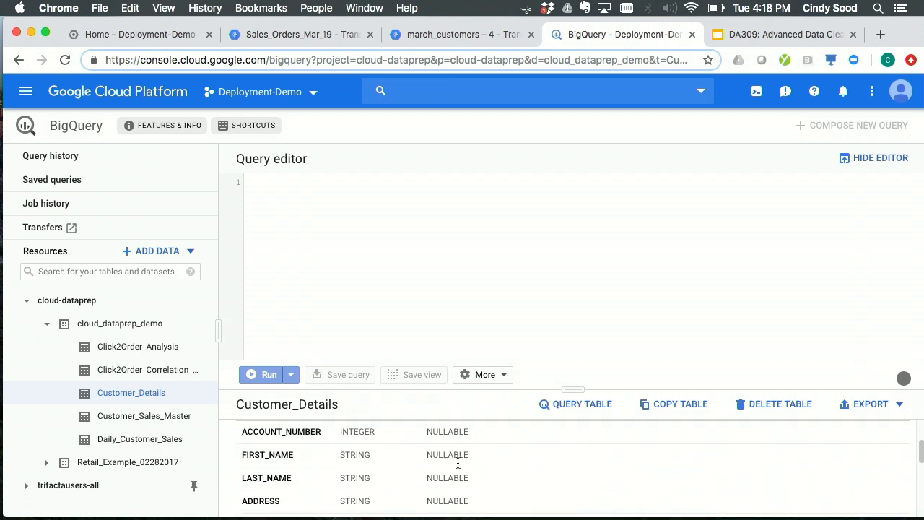
- Switch back to Cloud Dataprep and attach the Customer_Details – Target Schema dataset as the target for march_customers – 4
click(451, 34)
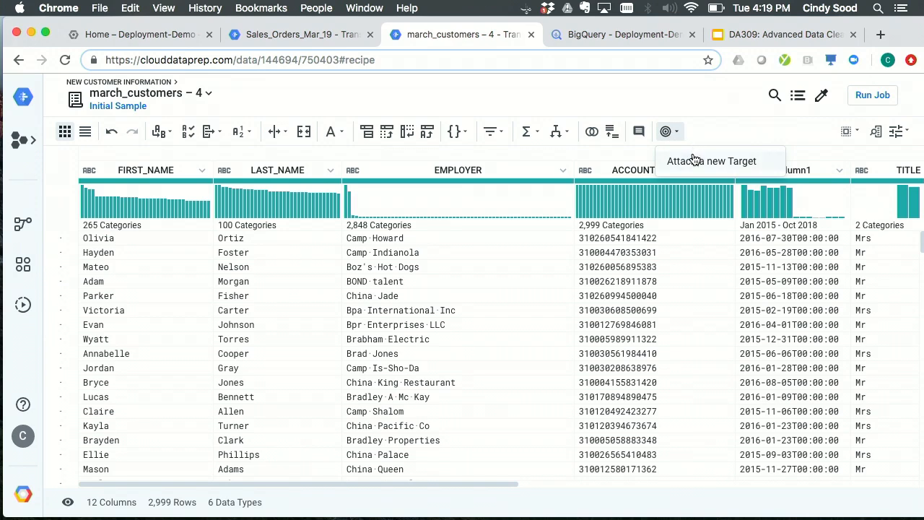
click(728, 165)
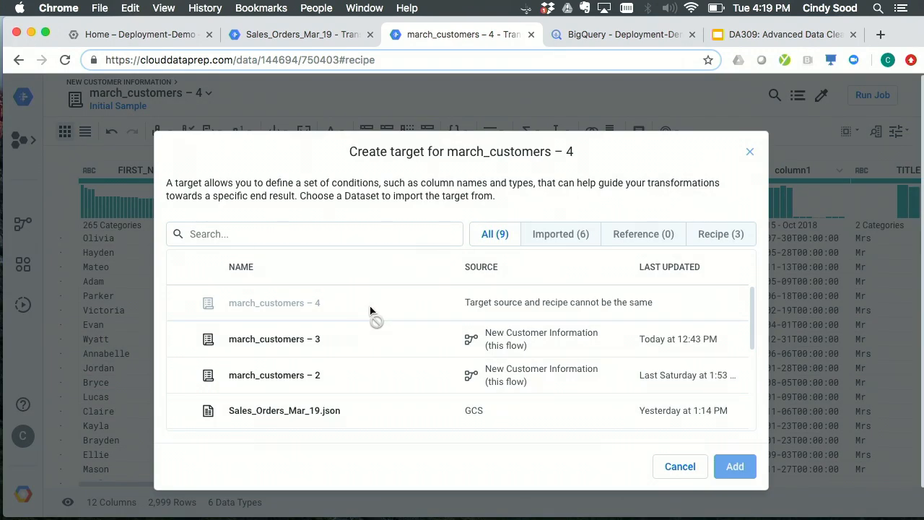
scroll(370, 310, down, 4)
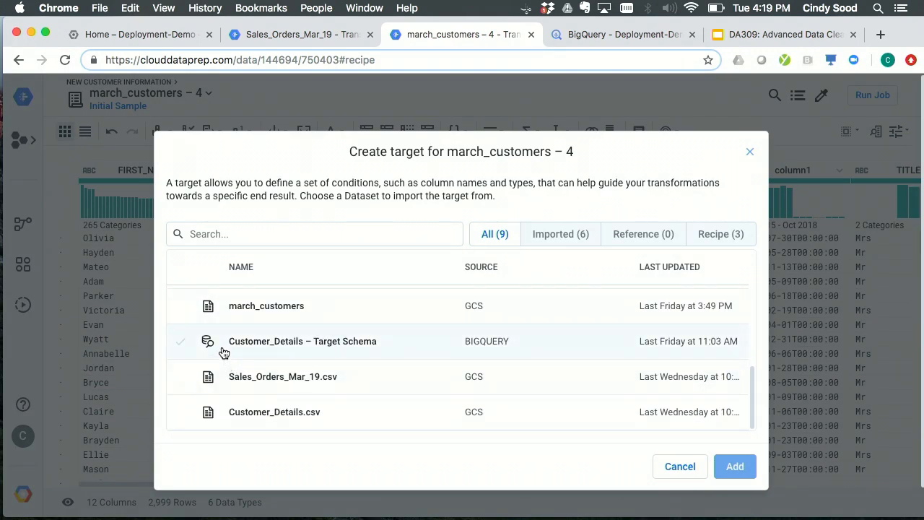
click(355, 352)
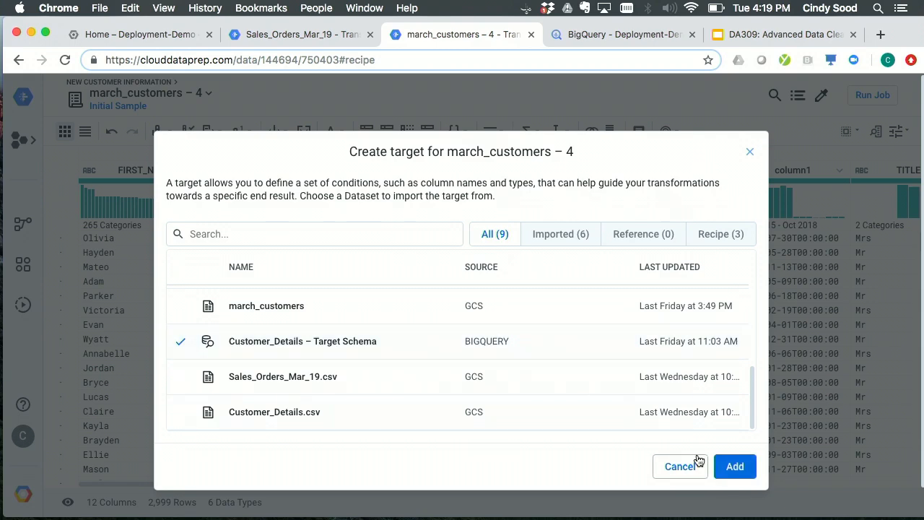
click(737, 467)
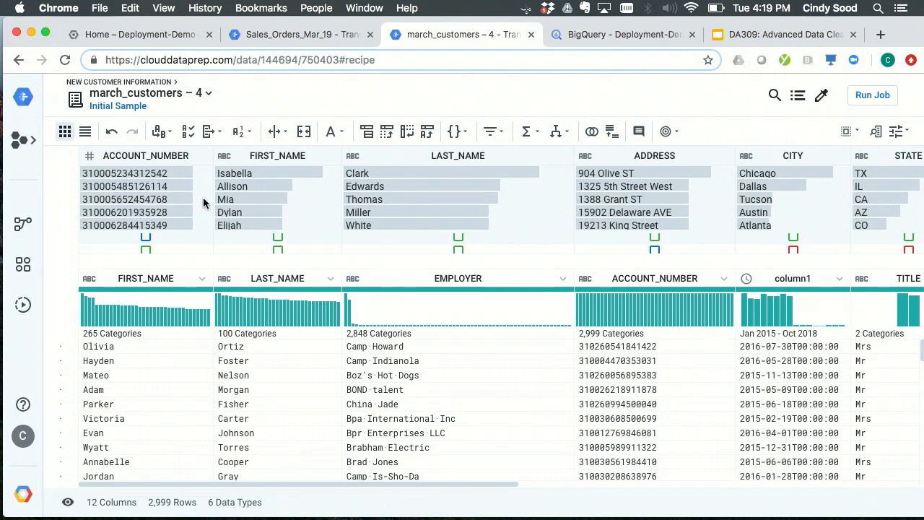
- Compare the target schema columns with the source columns across the grid, and show both as a column list
scroll(146, 186, right, 5)
scroll(145, 187, right, 5)
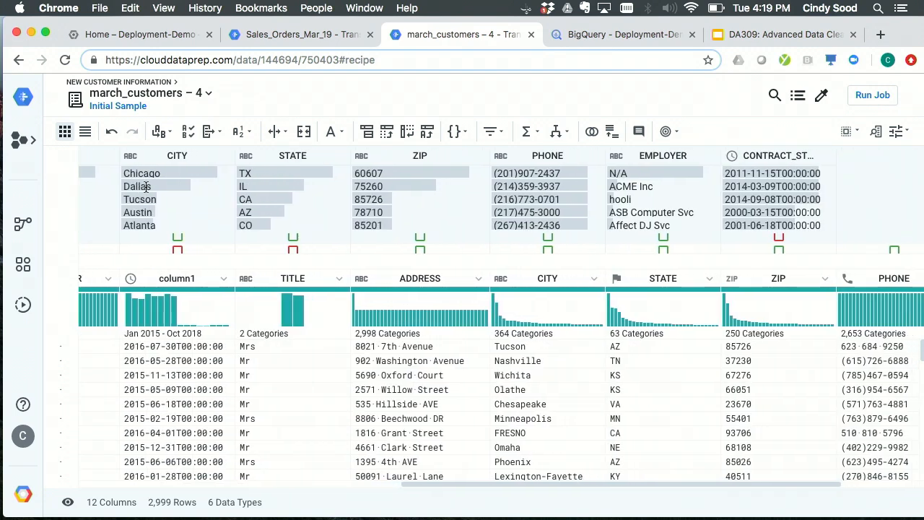
scroll(145, 185, left, 10)
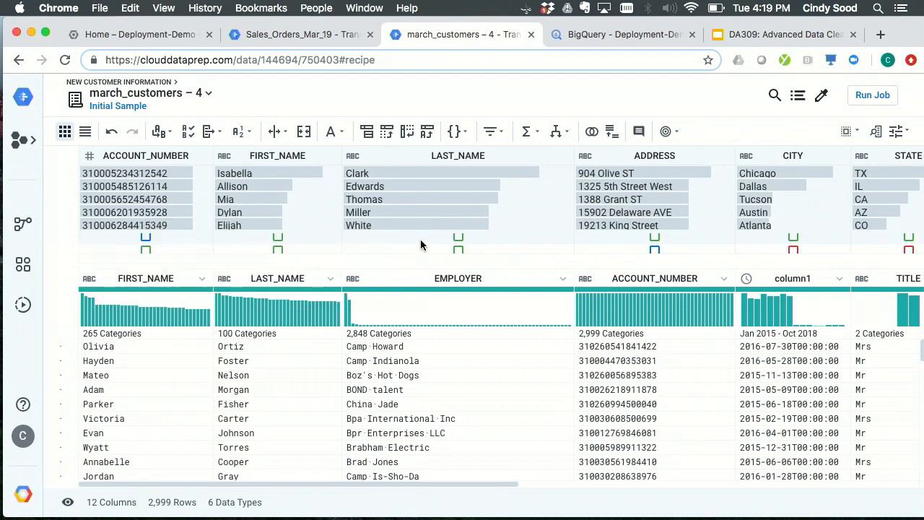
scroll(421, 246, right, 2)
scroll(421, 245, right, 2)
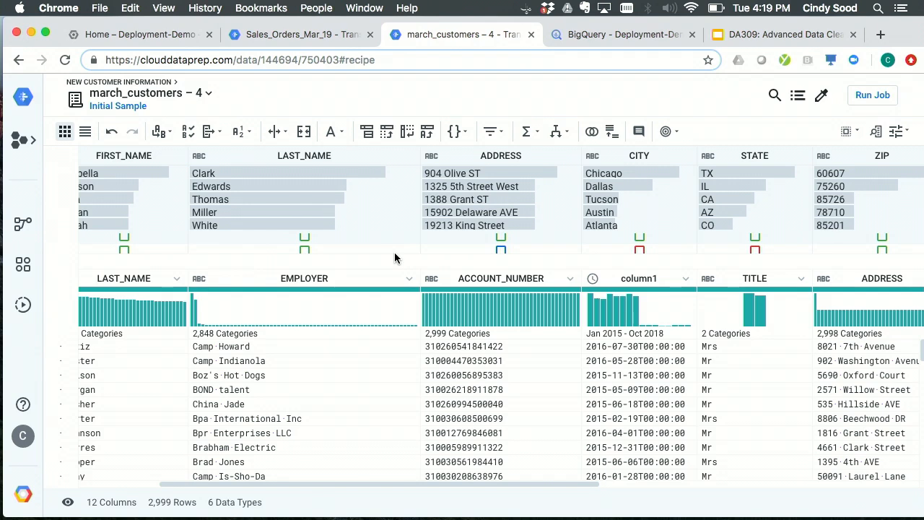
scroll(393, 217, left, 4)
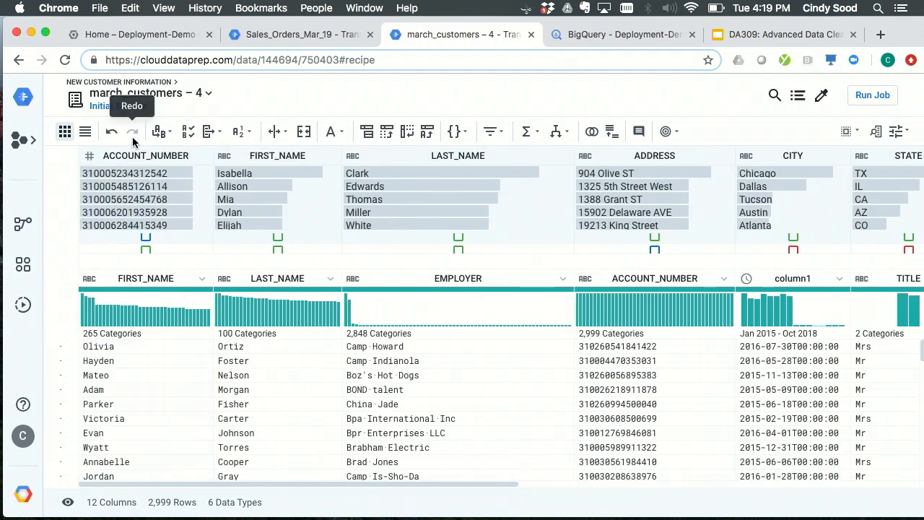
click(85, 131)
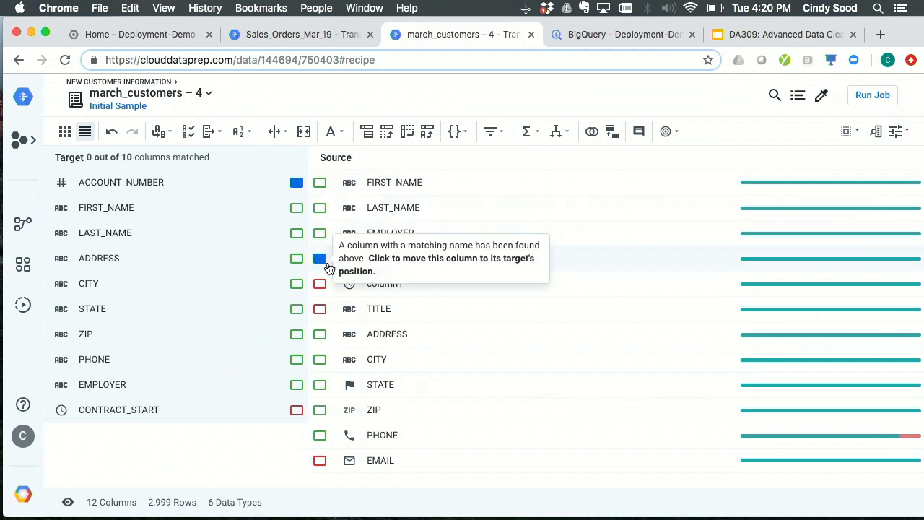
- Align the source columns ACCOUNT_NUMBER, ADDRESS, CITY, STATE, ZIP and PHONE with the position and type of their matching target columns
click(297, 184)
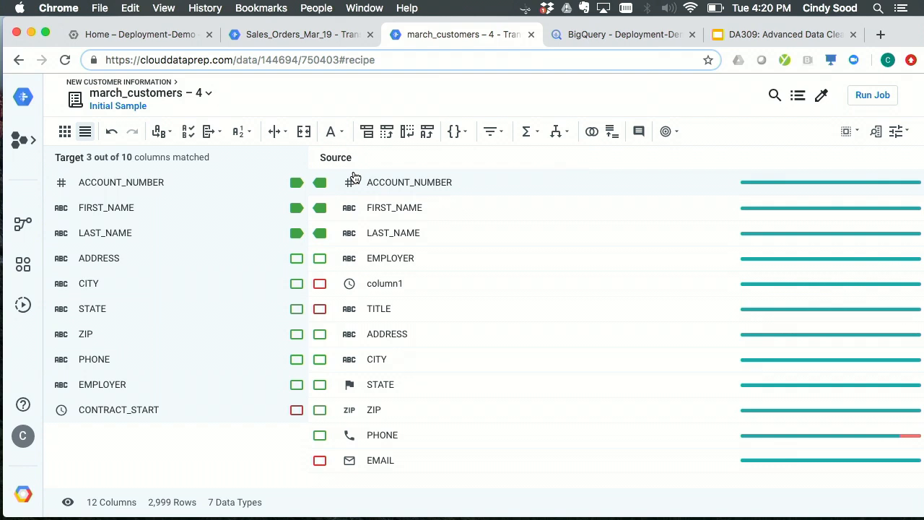
click(297, 258)
click(297, 285)
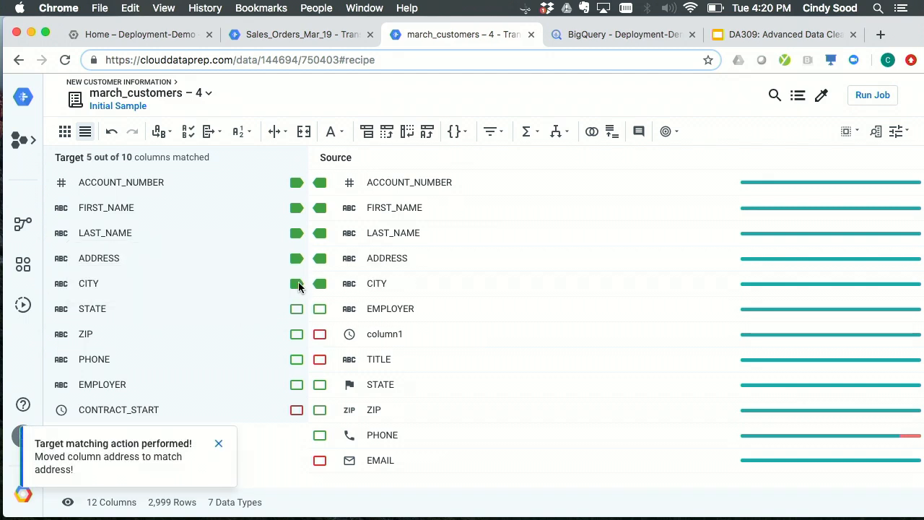
click(297, 309)
click(297, 334)
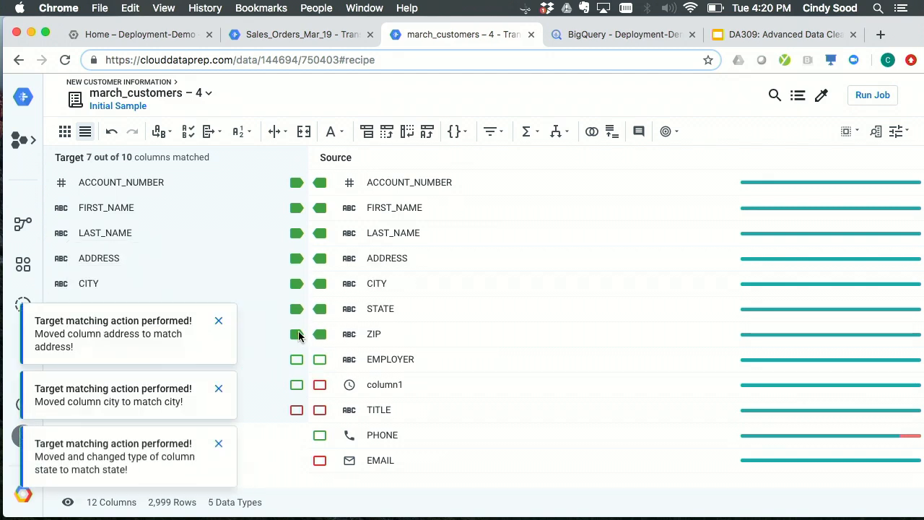
click(296, 360)
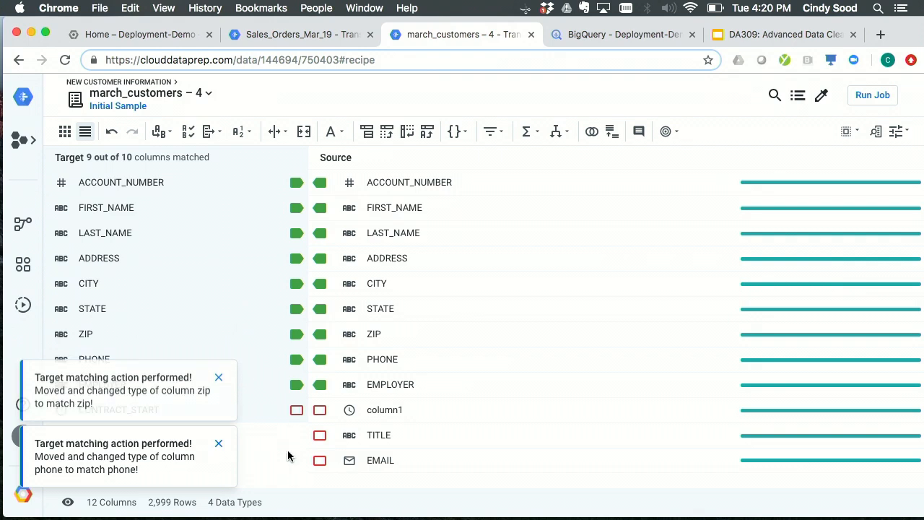
- Match the target column CONTRACT_START to the source column column1
click(298, 411)
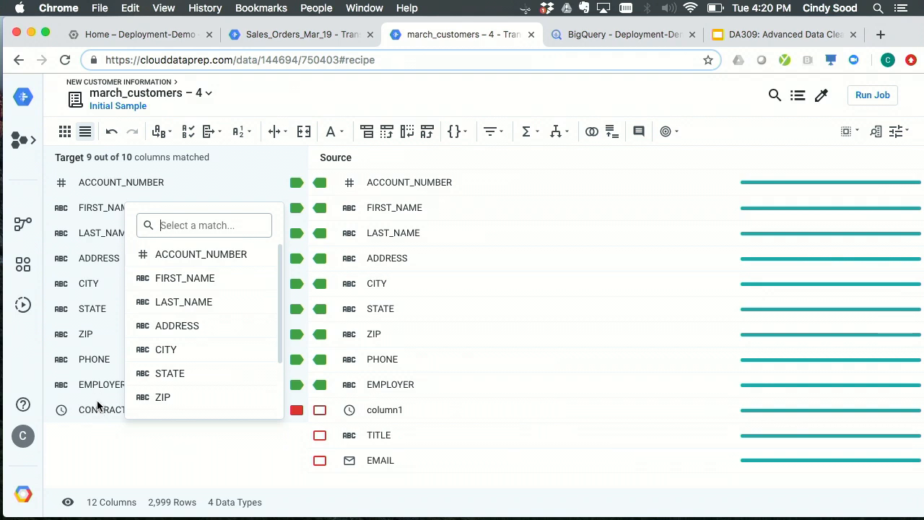
scroll(207, 282, down, 3)
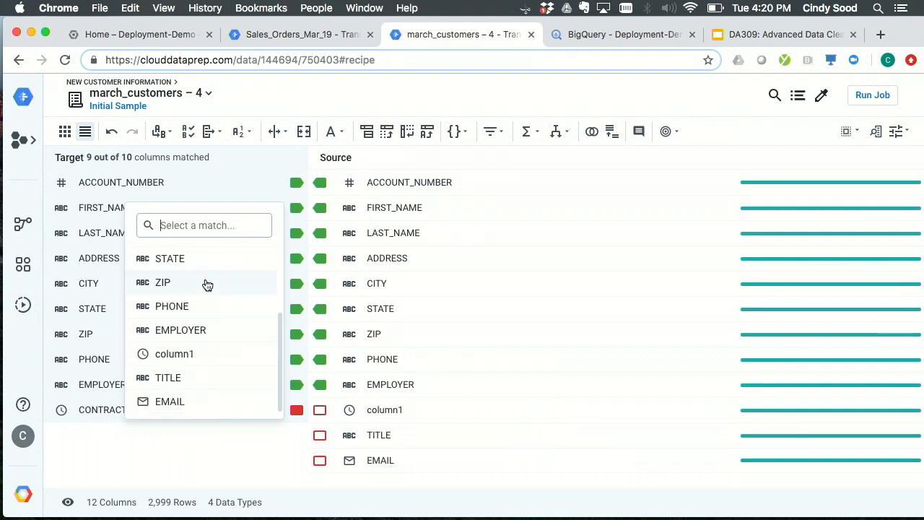
click(164, 355)
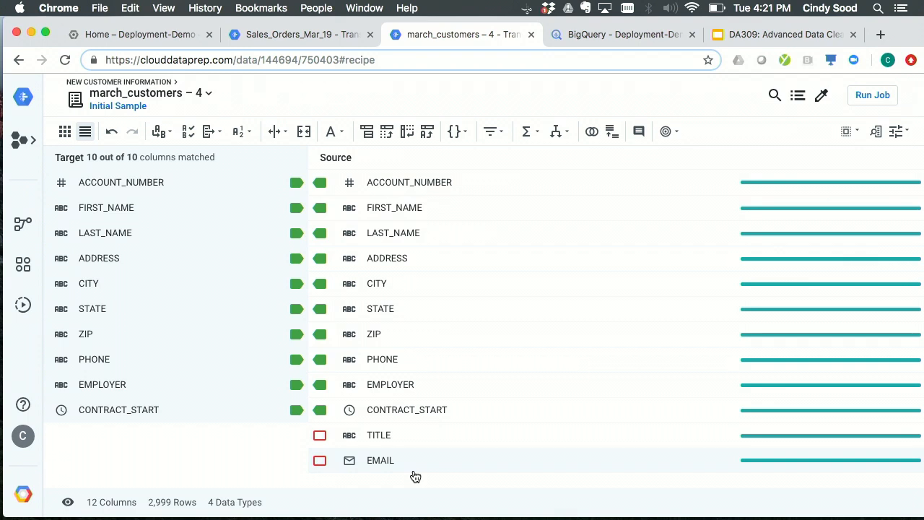
- Delete the source columns TITLE and EMAIL, which have no counterpart in the target schema, using the suggested transformation
click(417, 446)
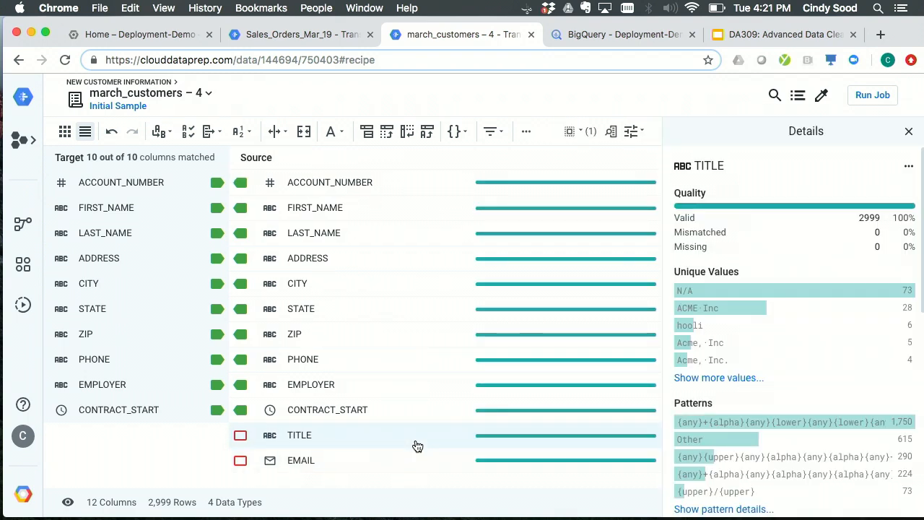
shift+click(390, 468)
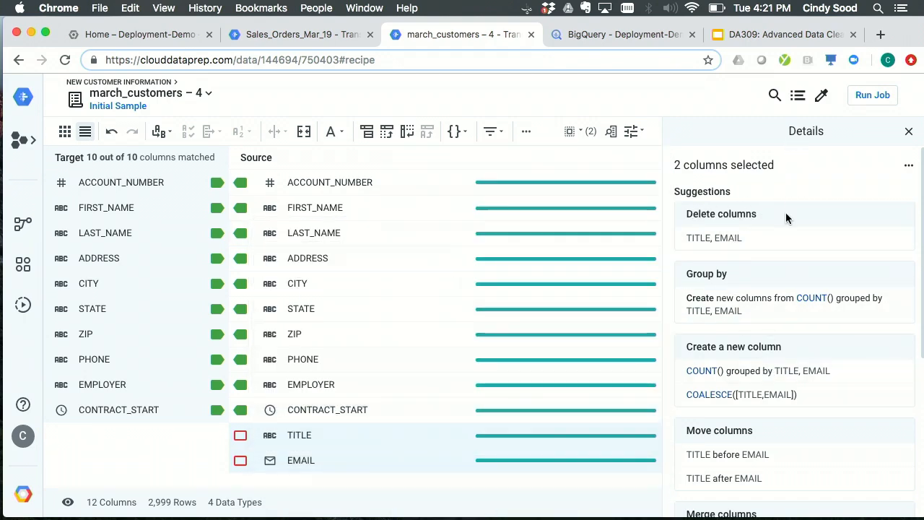
click(786, 216)
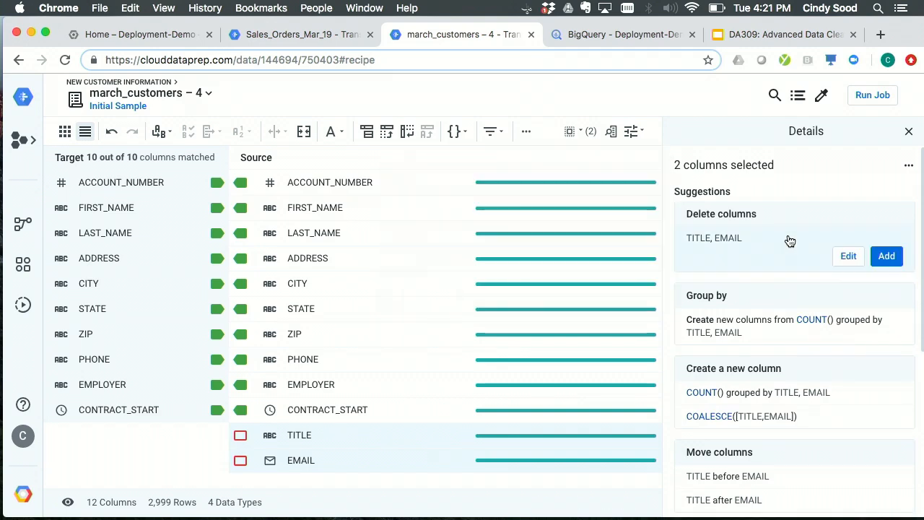
click(903, 257)
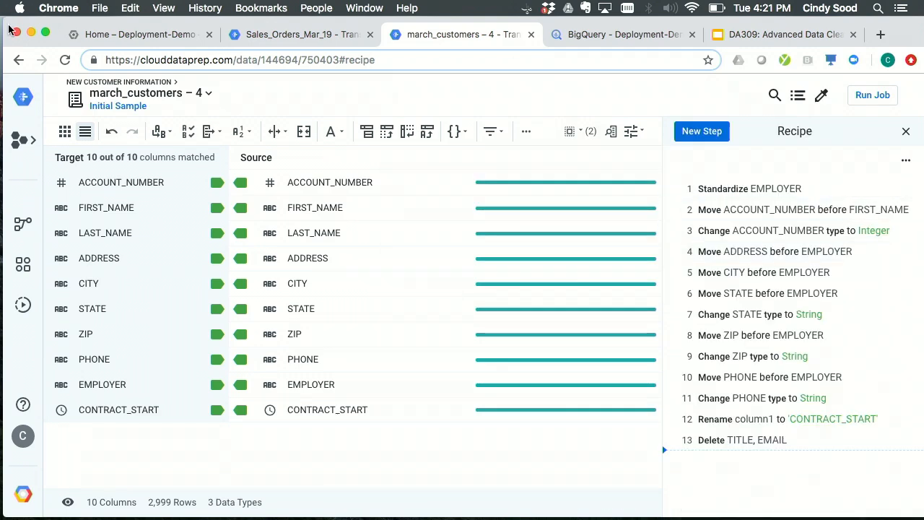
- Check the aligned columns in the grid view without the recipe, and run the Dataflow job that appends to the BigQuery Customer_Details table
click(65, 131)
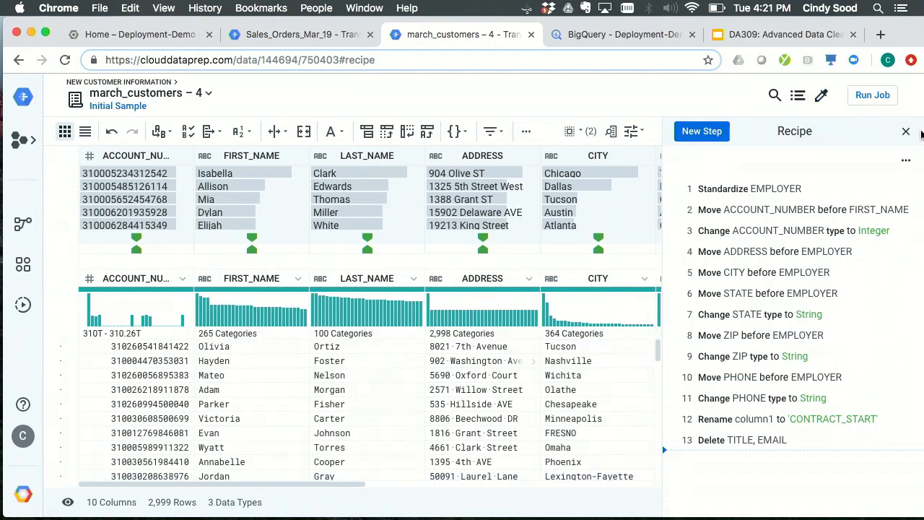
click(905, 131)
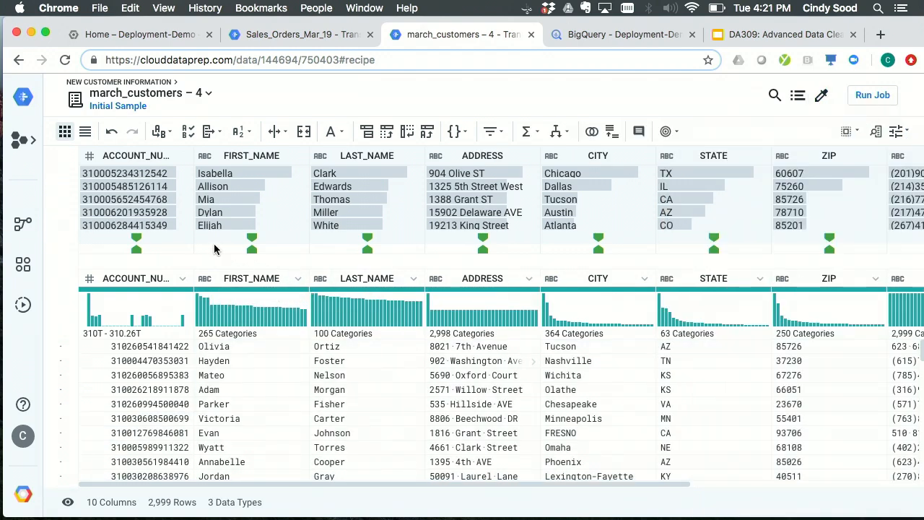
scroll(213, 249, right, 5)
scroll(211, 249, left, 5)
click(868, 99)
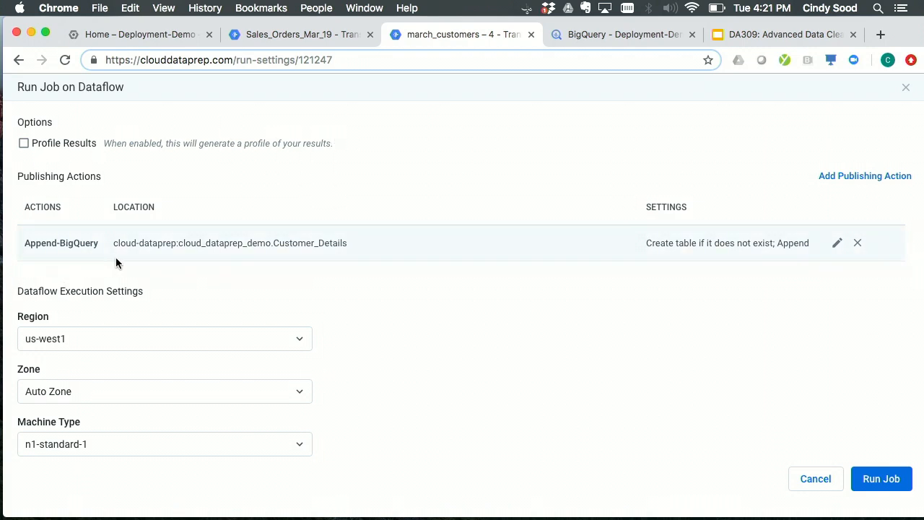
click(885, 480)
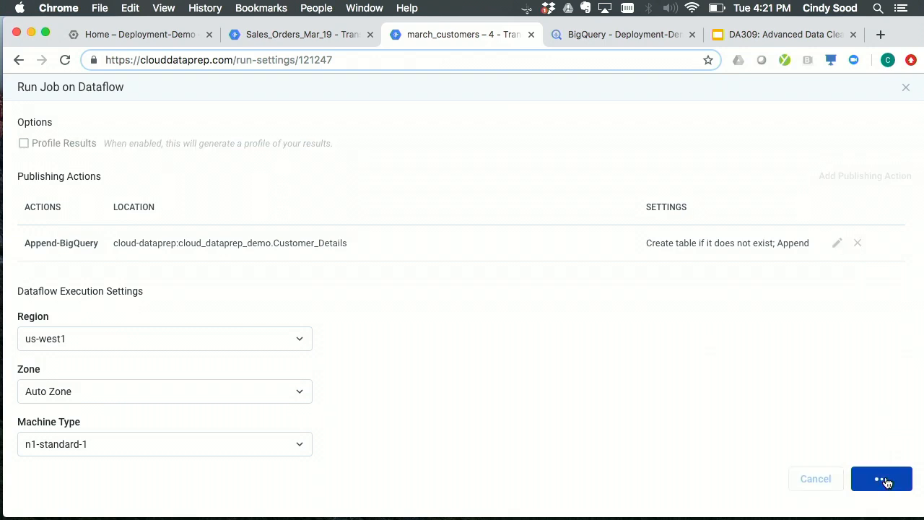